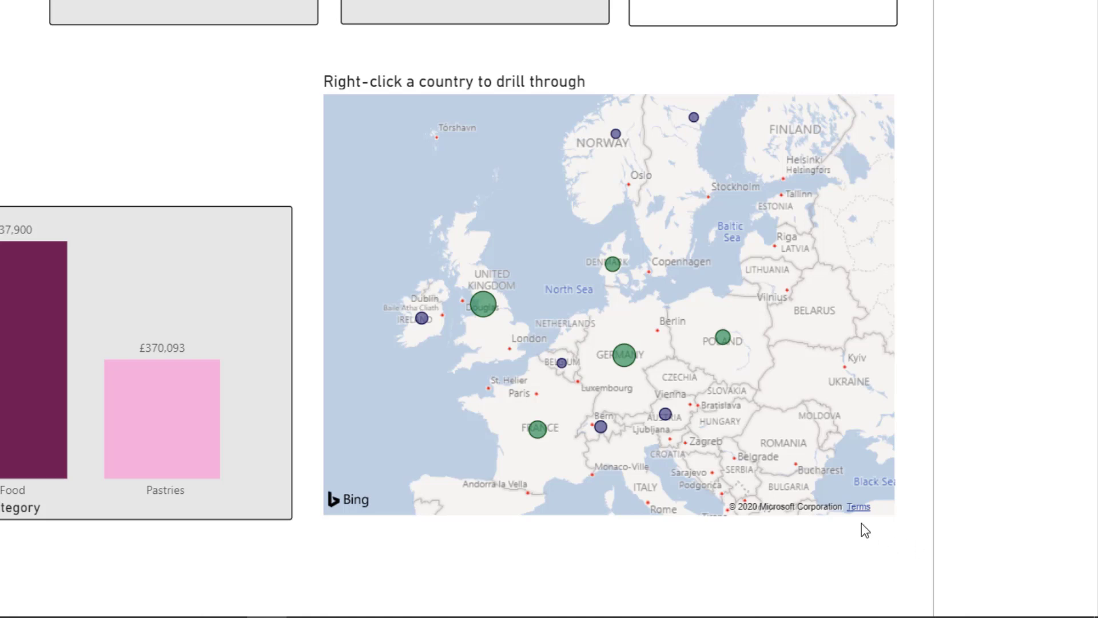
# Drill through from Poland on the map to the Yearly Variance page, and return to the summary with the Back image.
pyautogui.rightClick(725, 339)
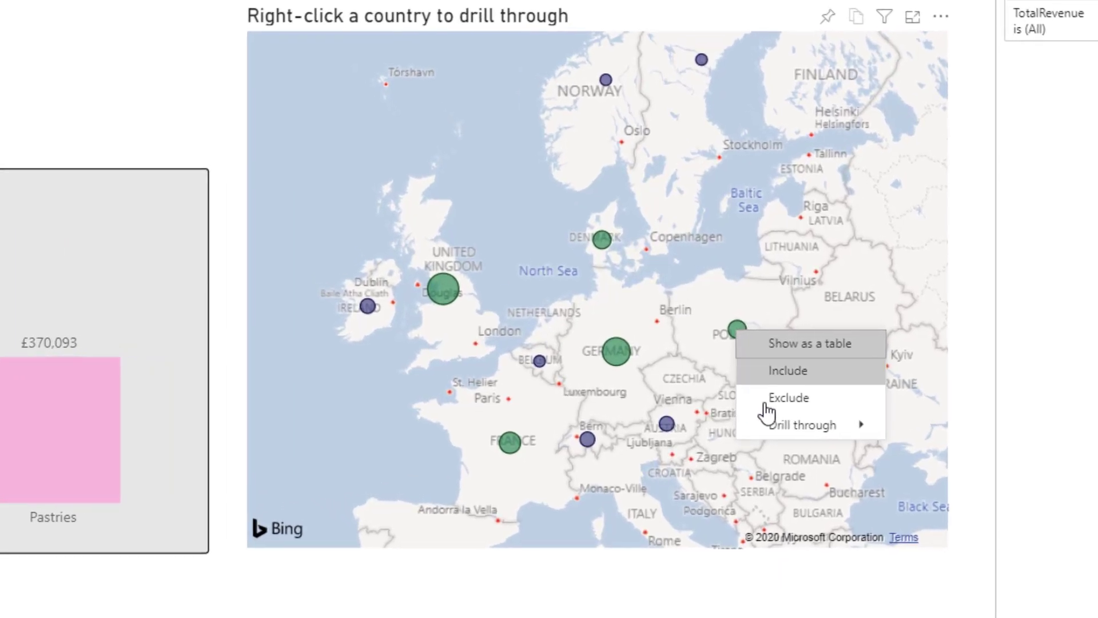
pyautogui.moveTo(774, 430)
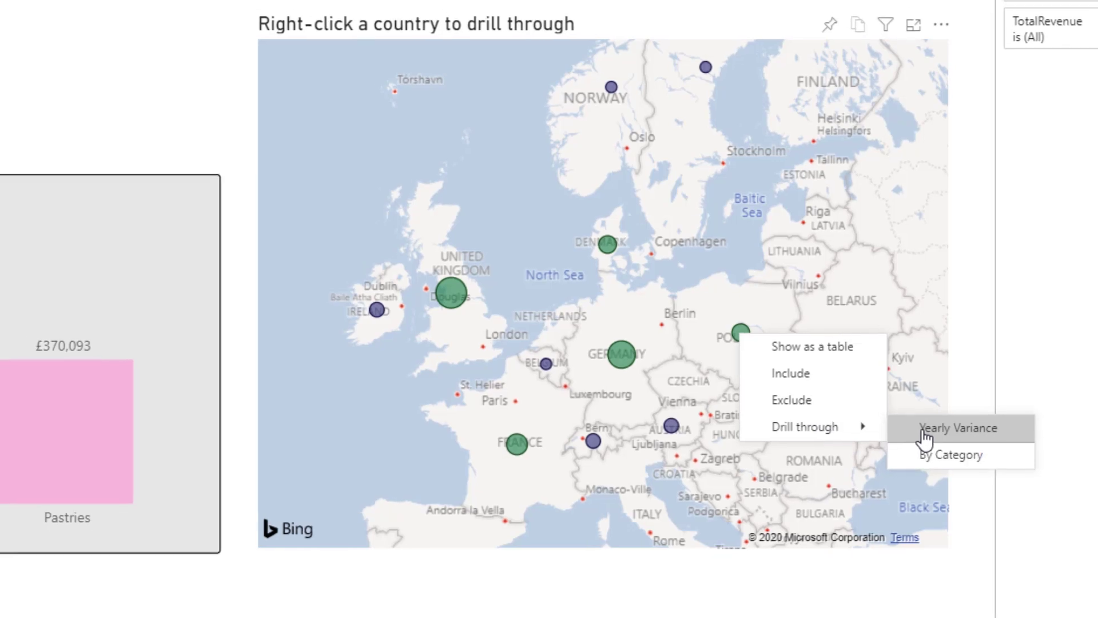
pyautogui.click(923, 430)
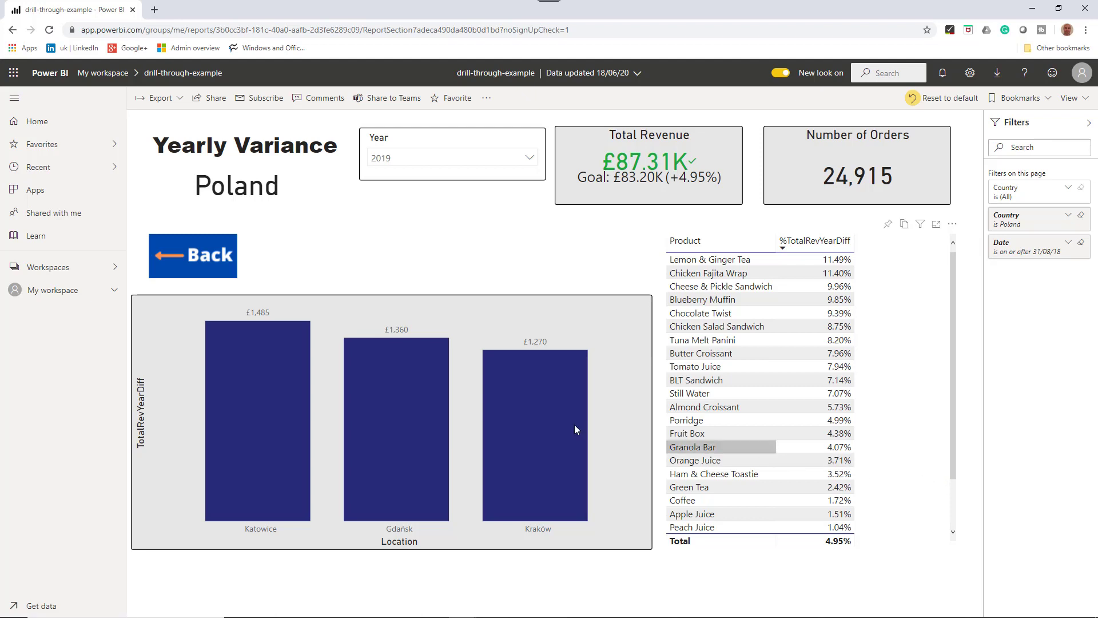
pyautogui.click(225, 267)
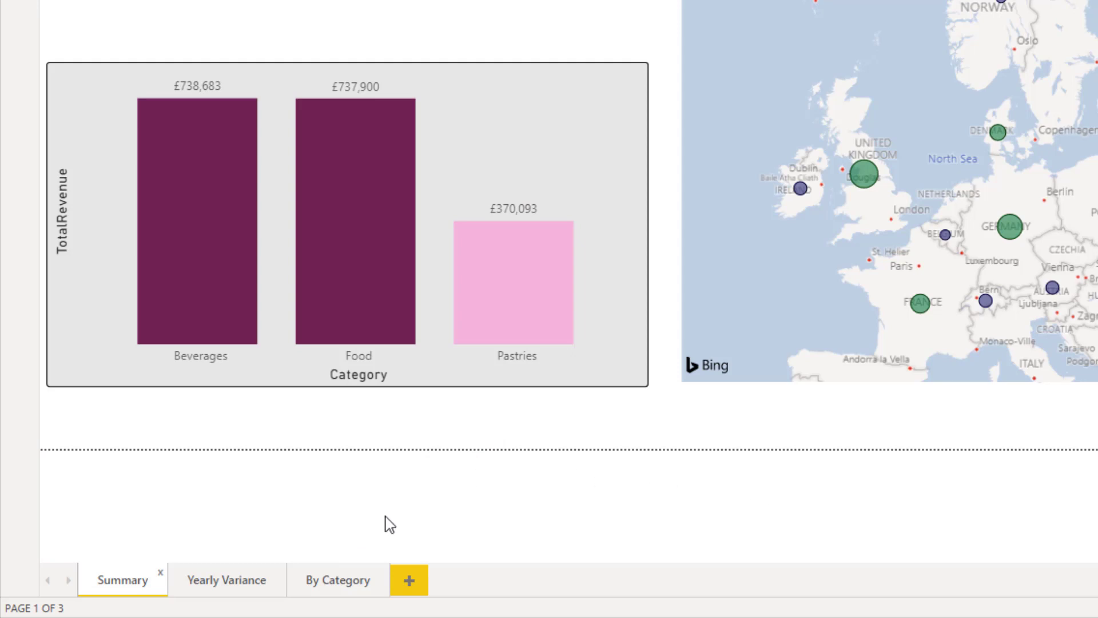
# Add the Country field from the Country table as the drill-through field of the By Category page.
pyautogui.click(333, 583)
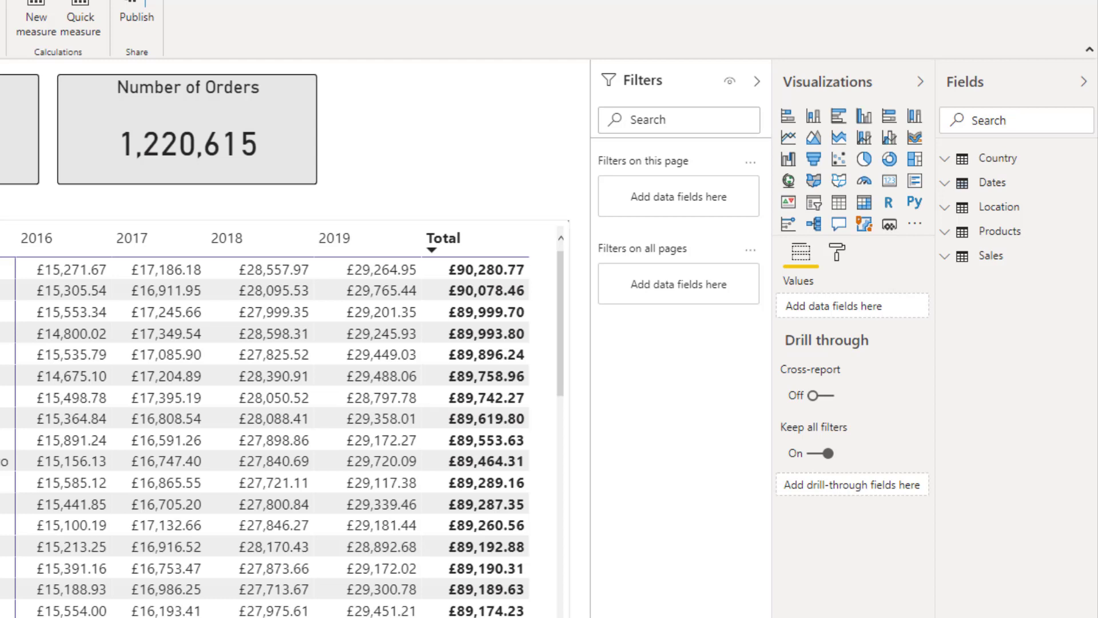
pyautogui.click(944, 163)
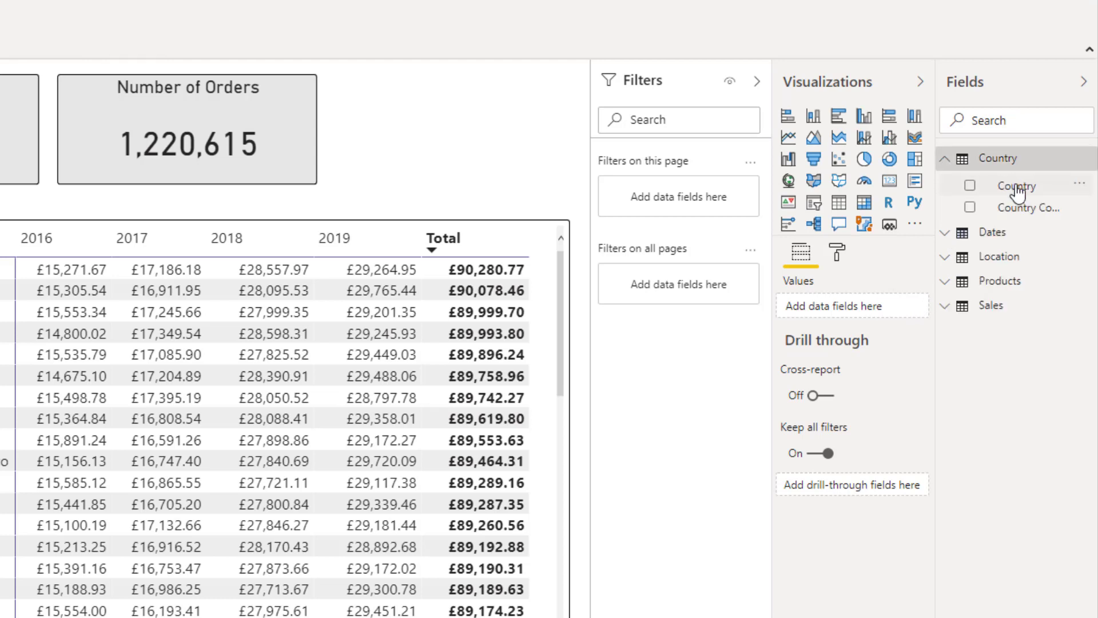
pyautogui.moveTo(1014, 188); pyautogui.dragTo(846, 498)
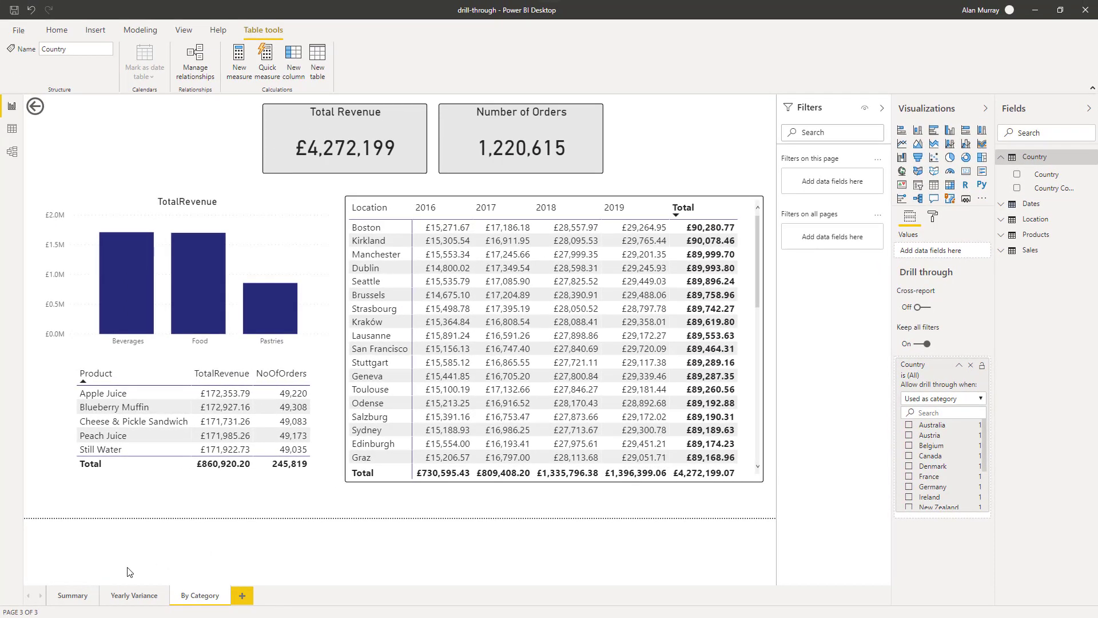
# Test the drill-through from France on the Summary page's map to the By Category page.
pyautogui.click(74, 597)
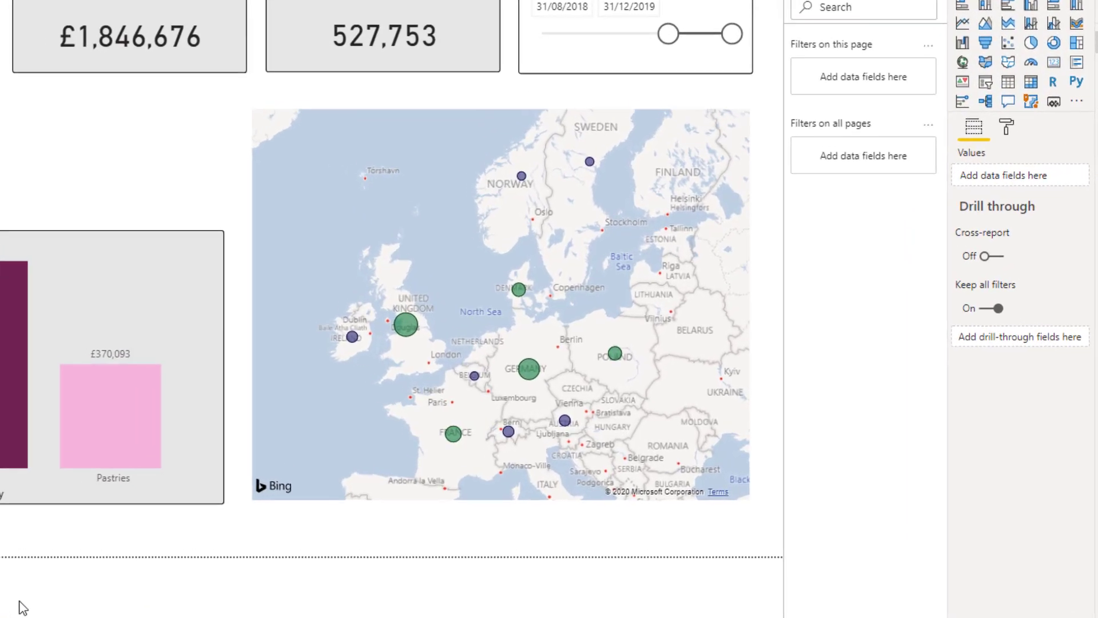
pyautogui.rightClick(443, 437)
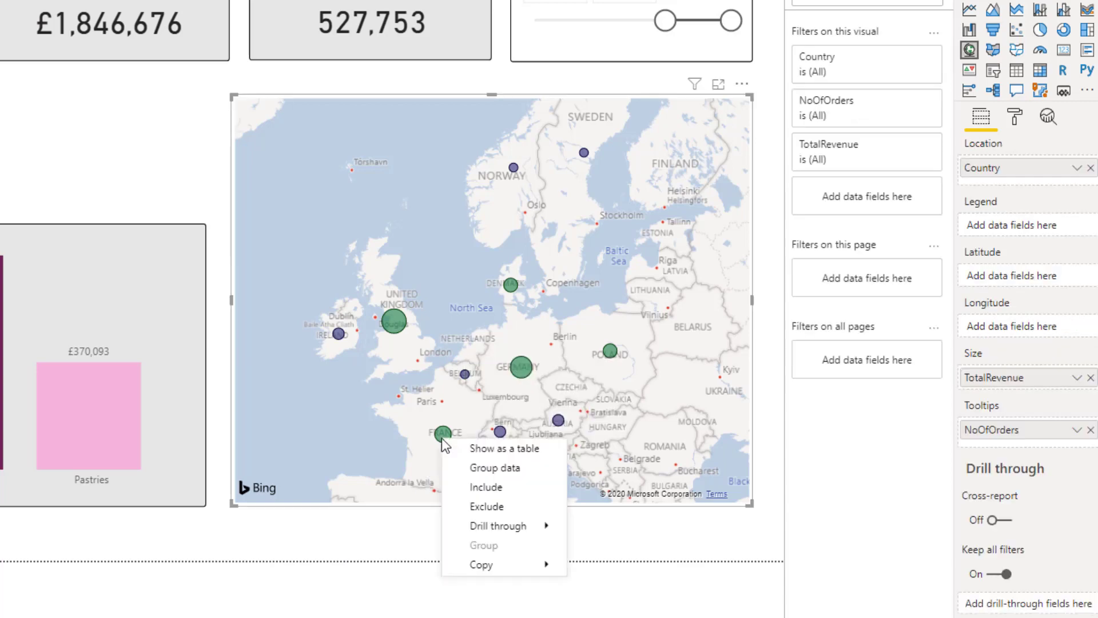
pyautogui.moveTo(495, 526)
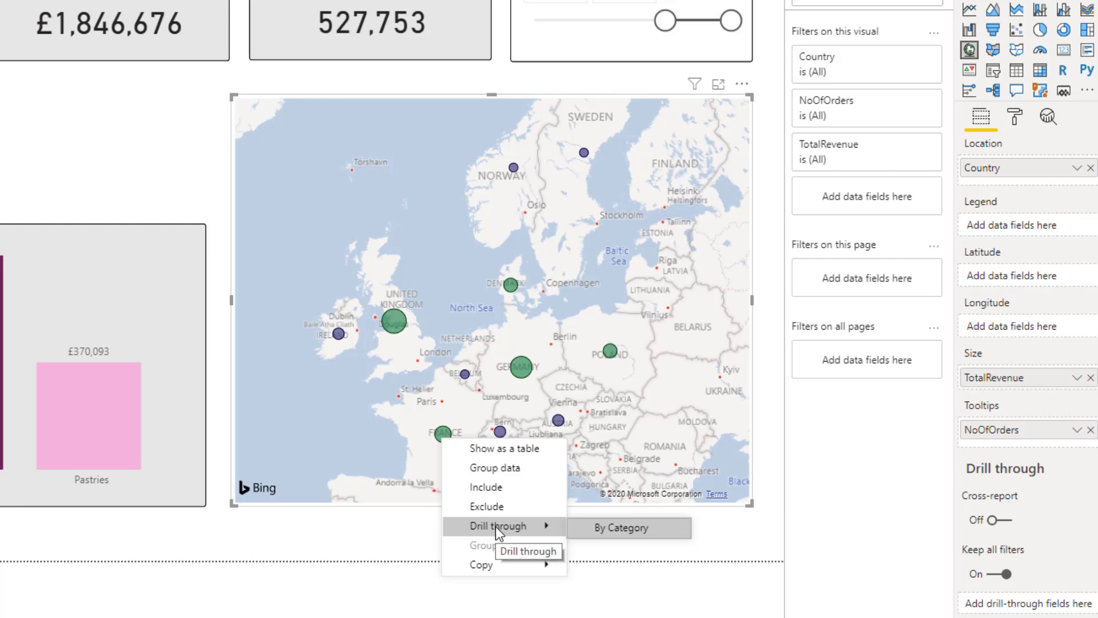
pyautogui.click(611, 528)
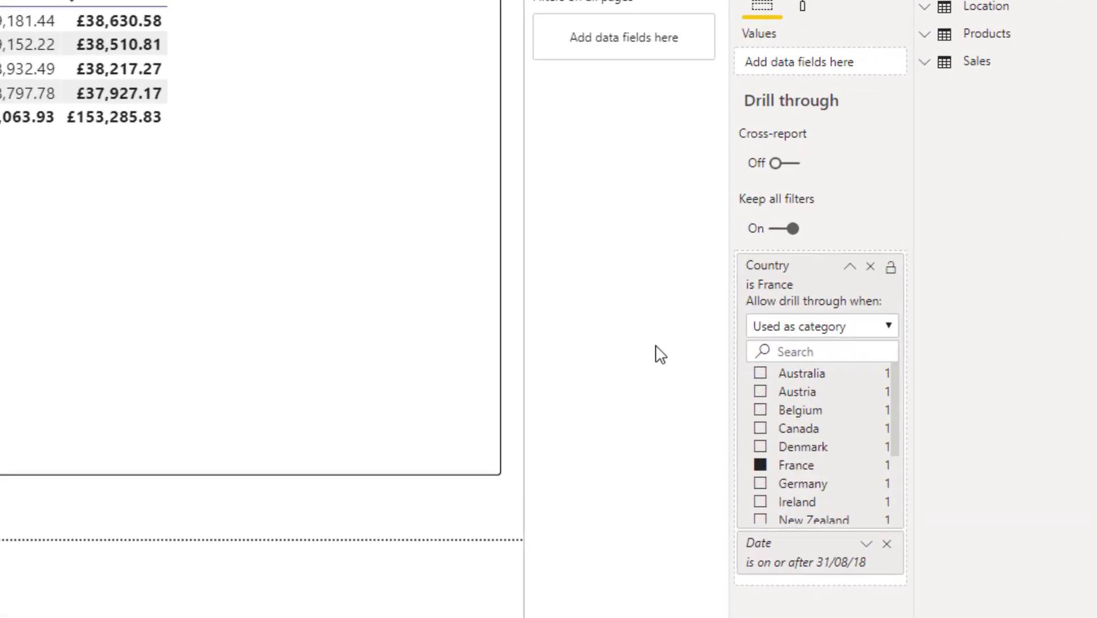
# Test drilling through from Sweden on the Summary map to By Category with Keep all filters off, and restore the option to on.
pyautogui.click(774, 228)
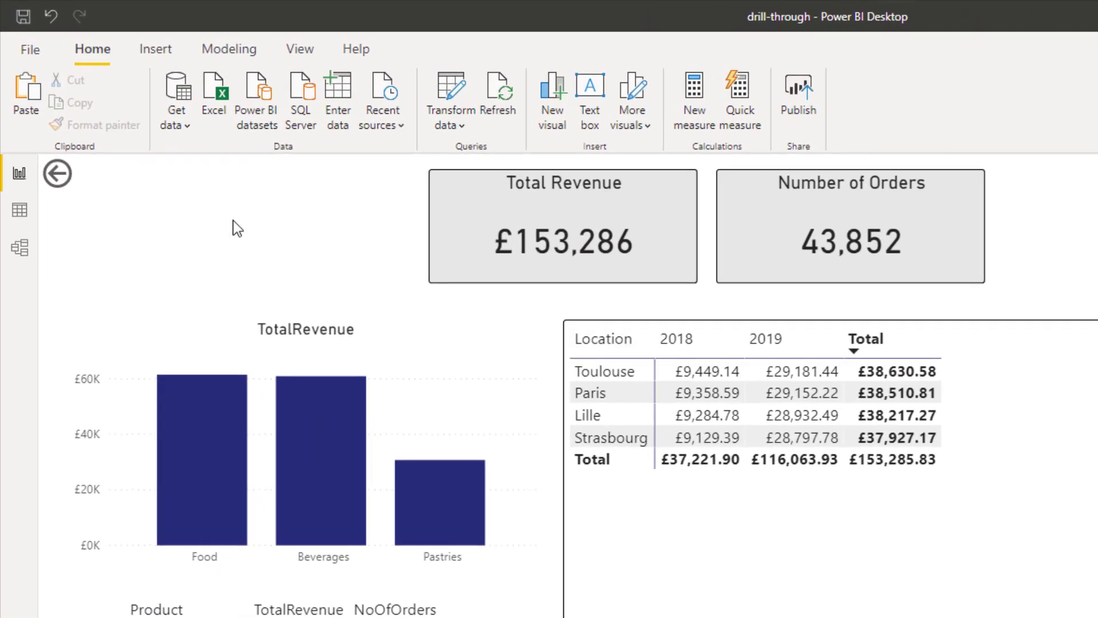
pyautogui.keyDown('ctrl'); pyautogui.click(73, 186); pyautogui.keyUp('ctrl')
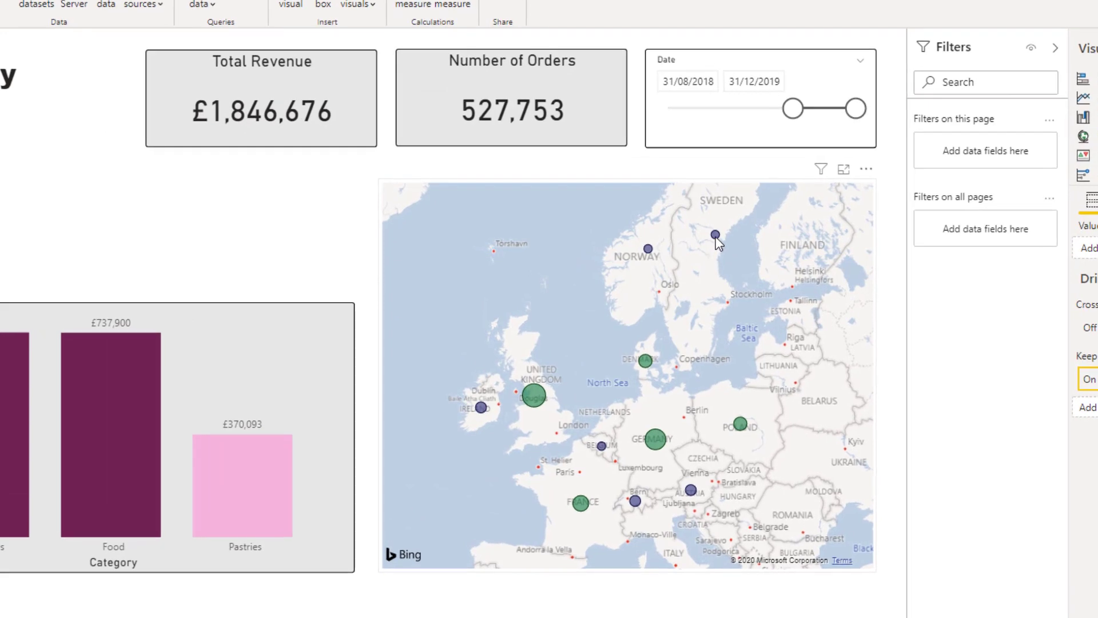
pyautogui.click(688, 241)
pyautogui.rightClick(716, 239)
pyautogui.moveTo(761, 321)
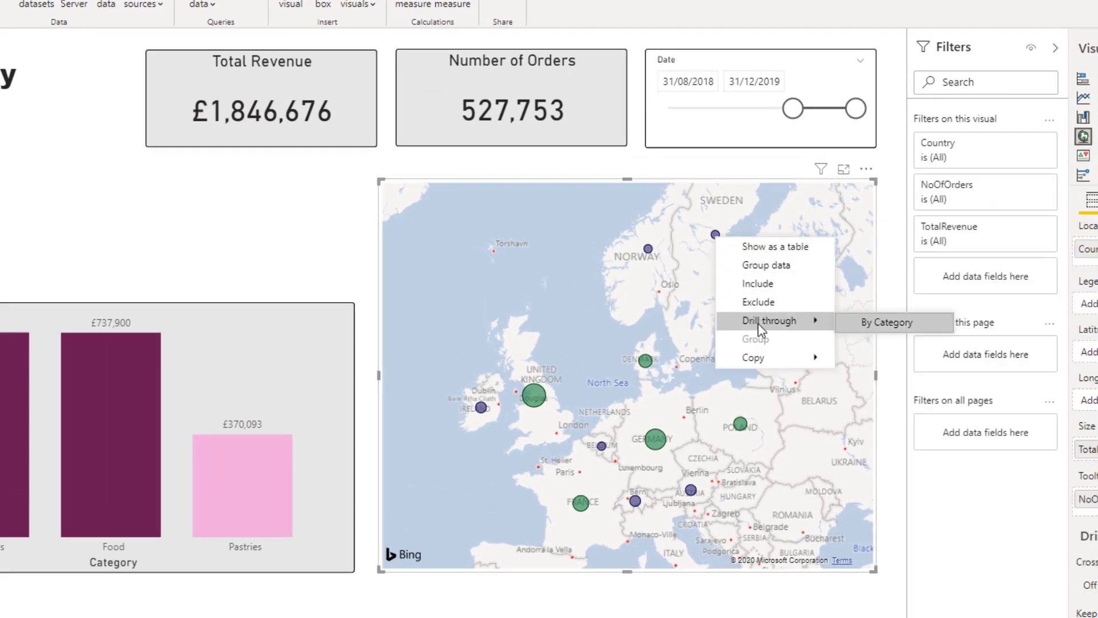
pyautogui.click(858, 322)
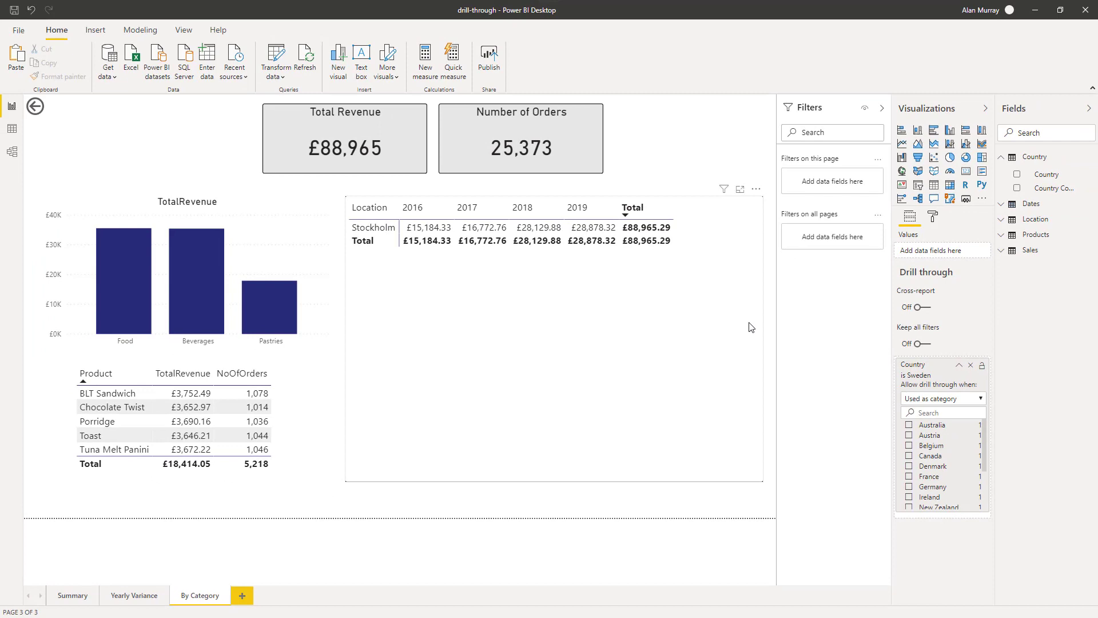
pyautogui.click(925, 345)
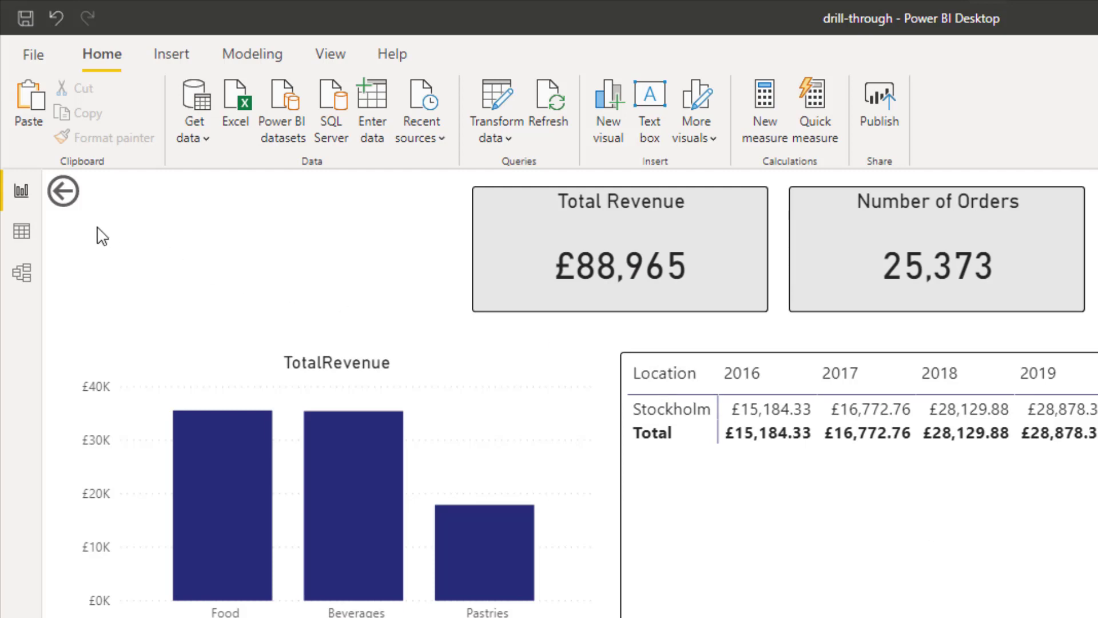
# Replace the default back arrow on the By Category page with the Back image file from the Desktop.
pyautogui.click(73, 201)
pyautogui.press('Delete')
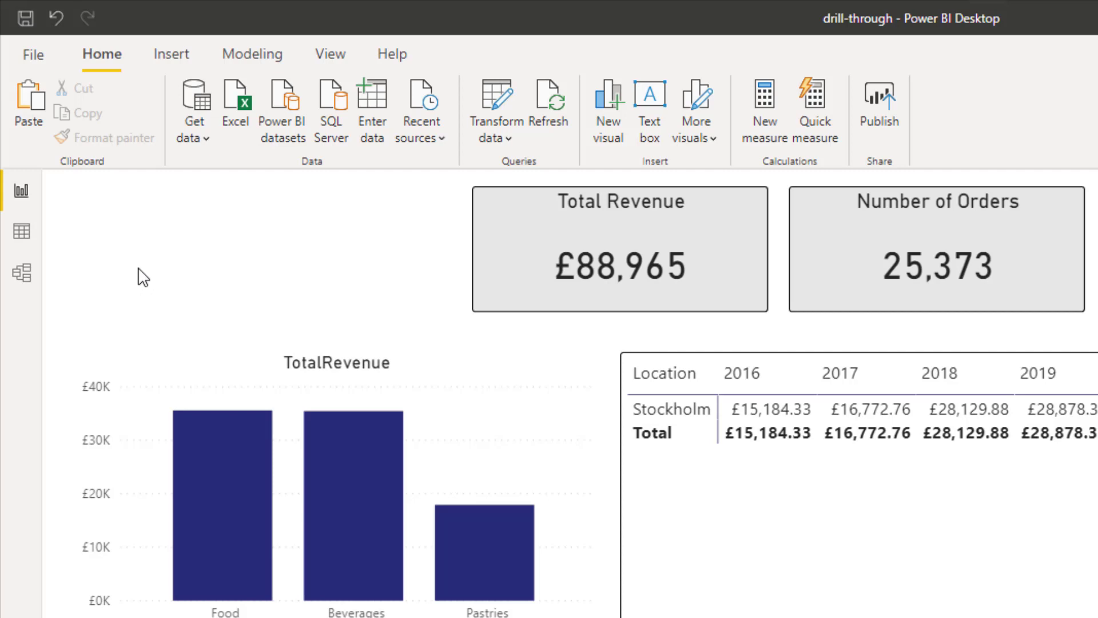
pyautogui.click(179, 62)
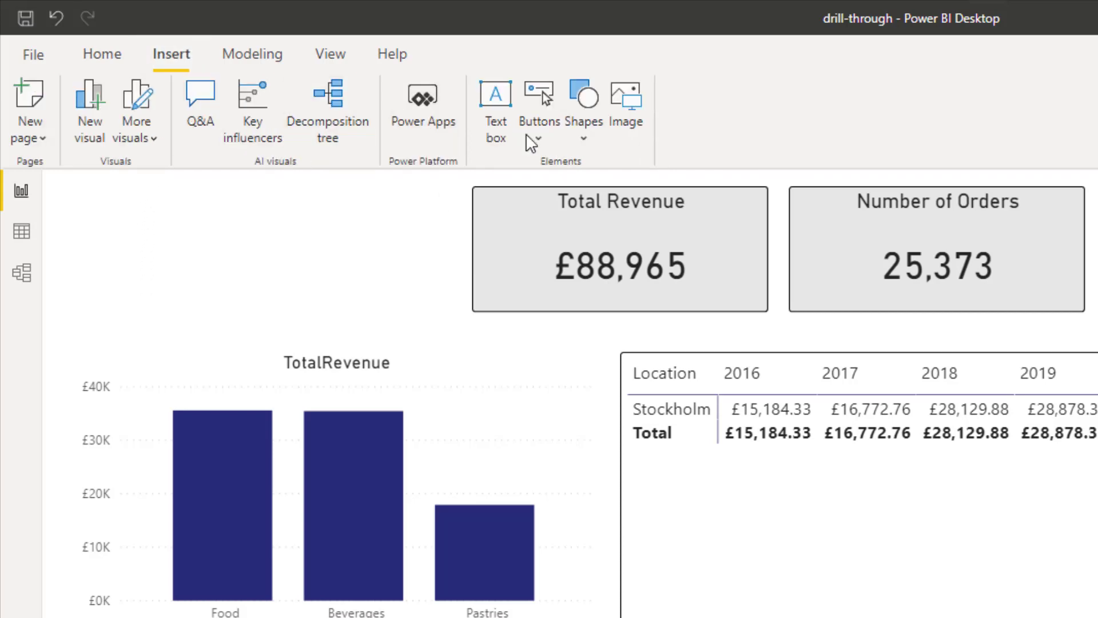
pyautogui.click(625, 125)
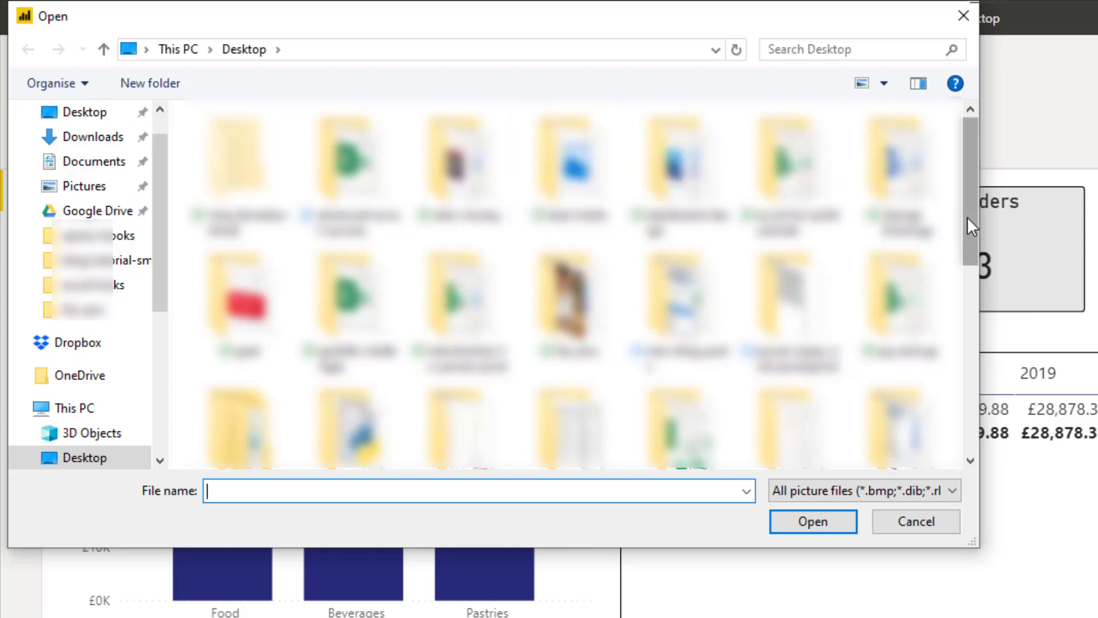
pyautogui.moveTo(967, 217); pyautogui.dragTo(972, 324)
pyautogui.doubleClick(702, 328)
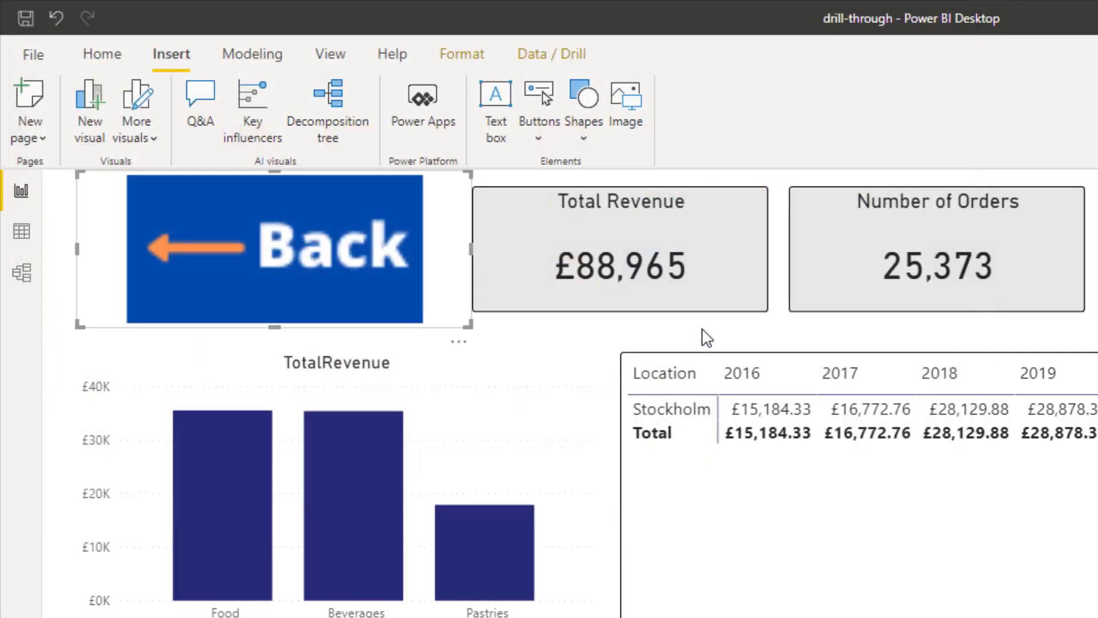
# Shrink the Back image to a small button with a close-fitting frame, and position it in the page's upper-left corner.
pyautogui.moveTo(467, 325); pyautogui.dragTo(273, 243)
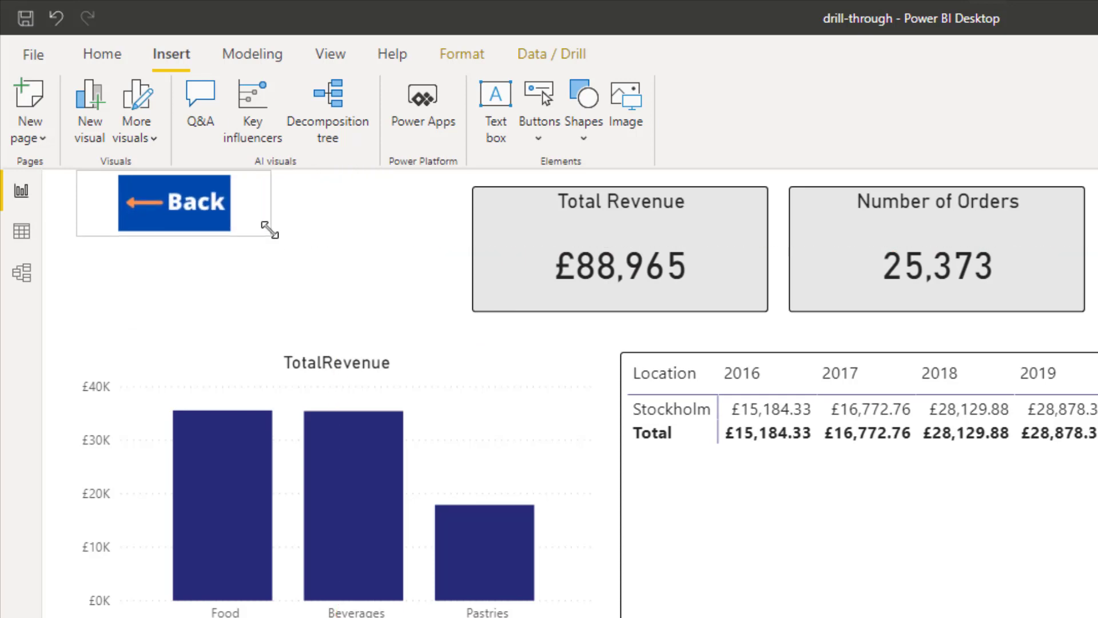
pyautogui.moveTo(277, 203); pyautogui.dragTo(202, 217)
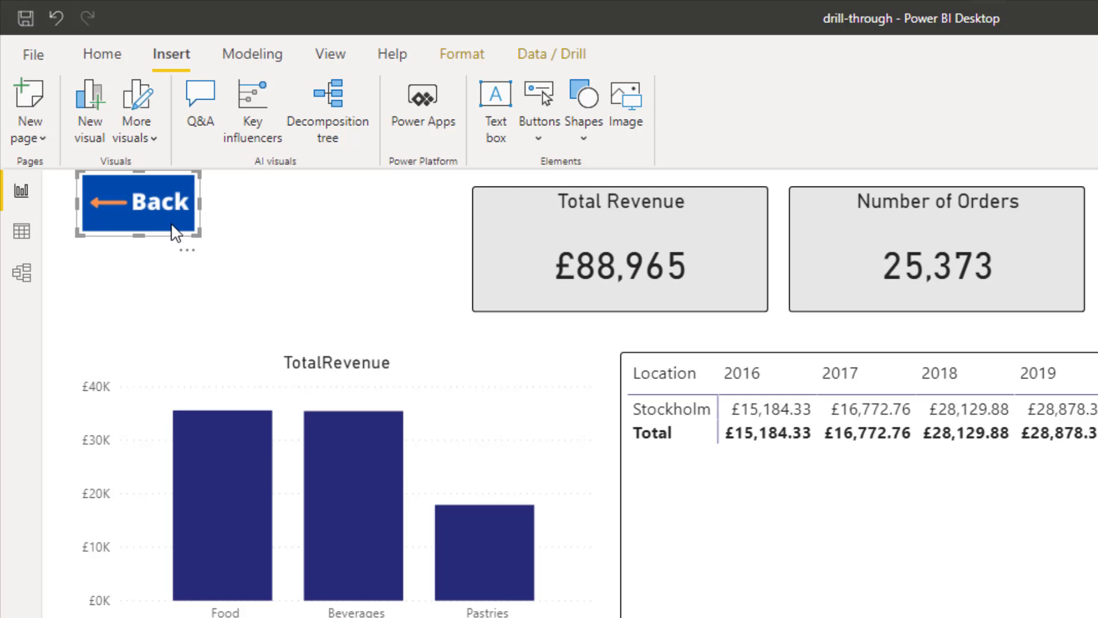
pyautogui.moveTo(175, 232); pyautogui.dragTo(175, 246)
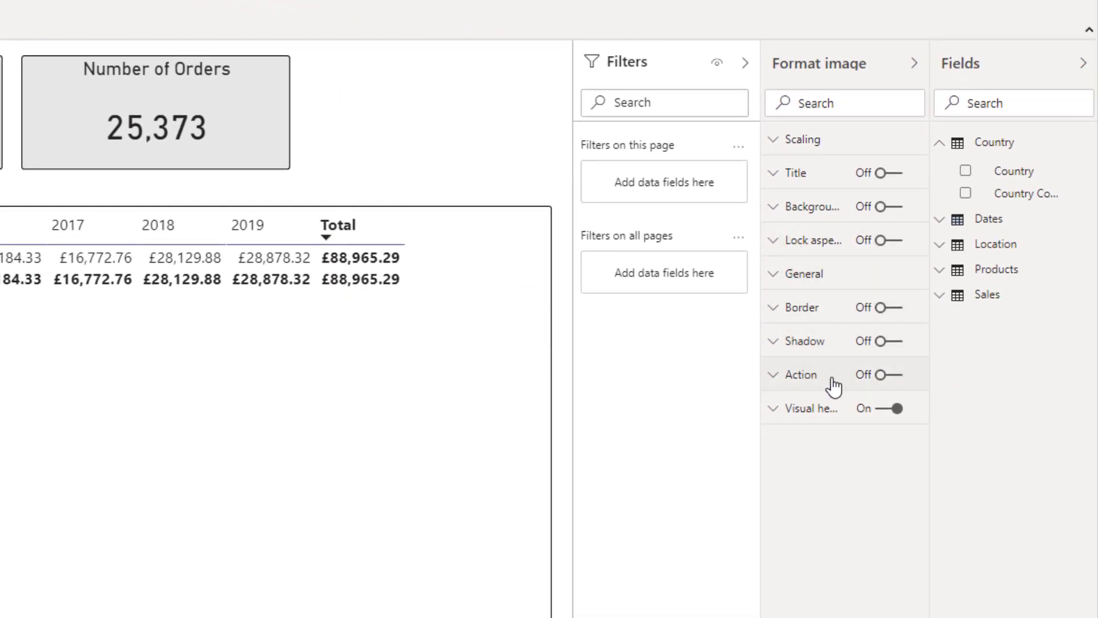
# Turn on the Back image's action with the type Back.
pyautogui.click(897, 380)
pyautogui.click(776, 377)
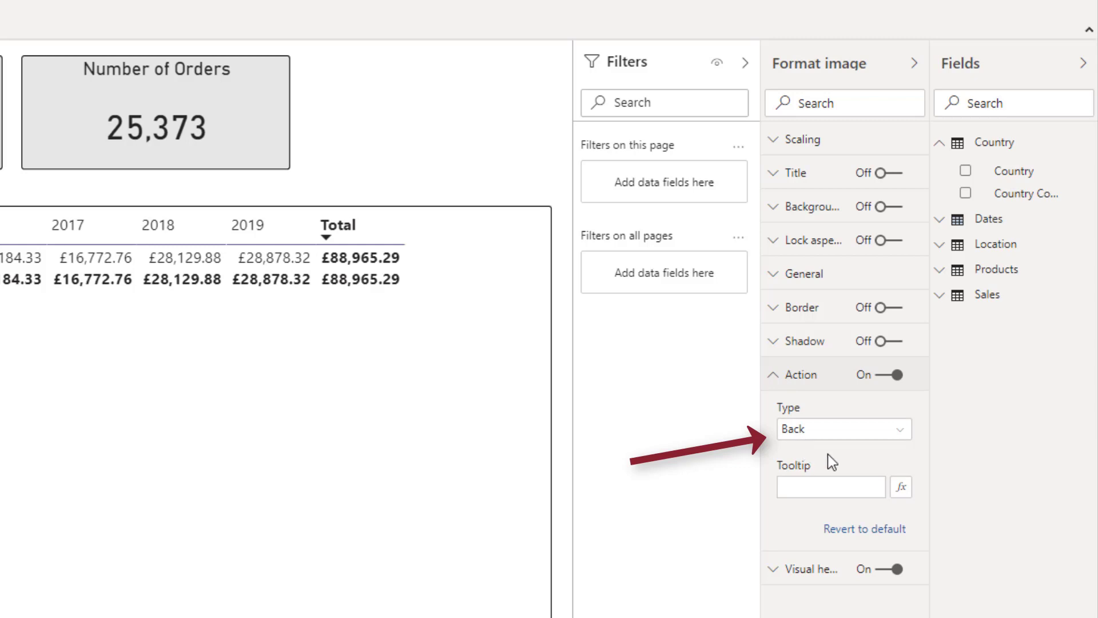
pyautogui.click(899, 438)
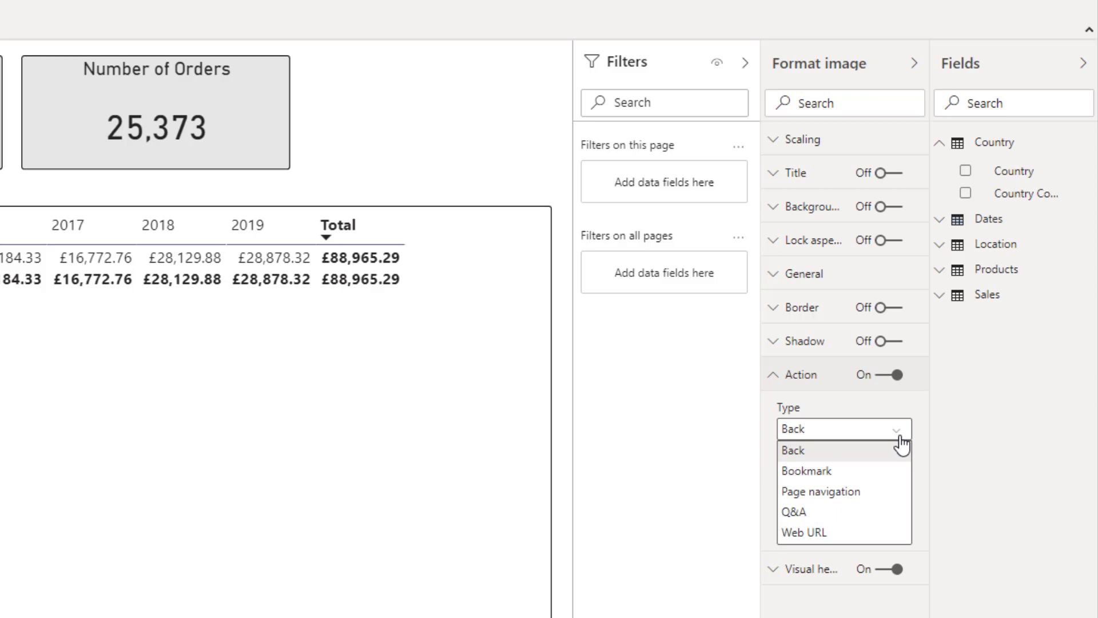
pyautogui.click(905, 414)
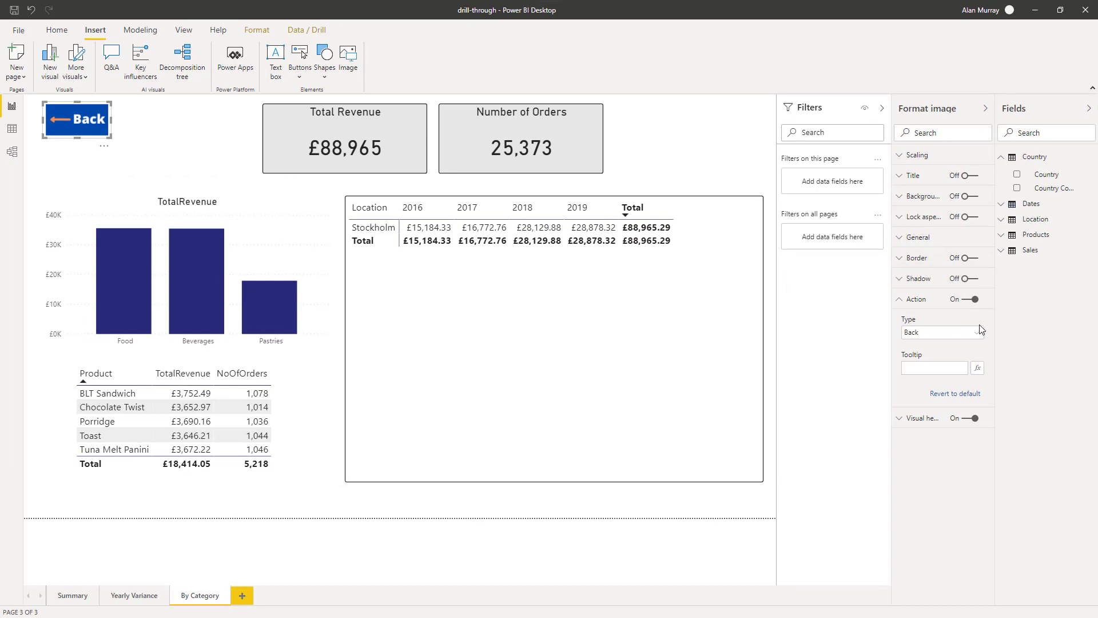
pyautogui.click(900, 299)
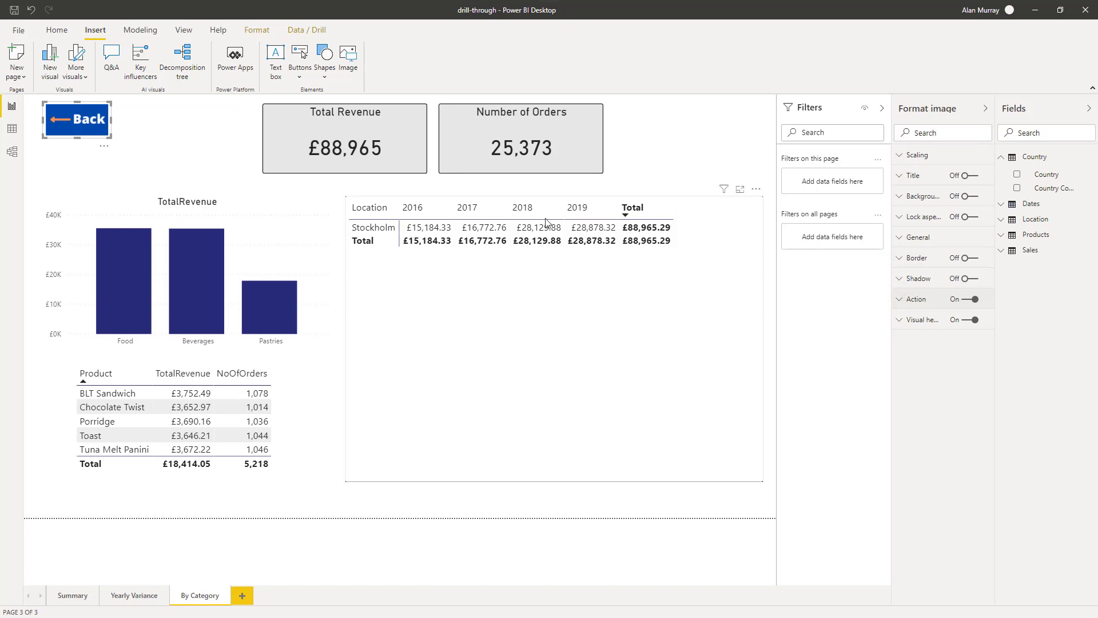
# Add a small card visual in the page's upper-left corner, with the Back image moved directly beneath it.
pyautogui.click(208, 152)
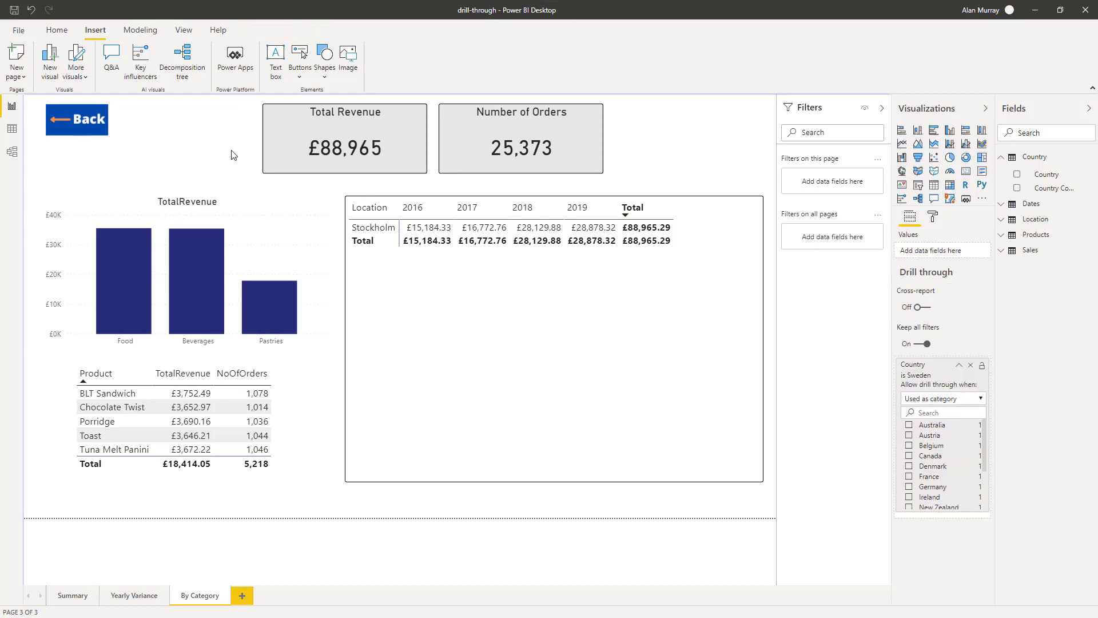
pyautogui.click(965, 172)
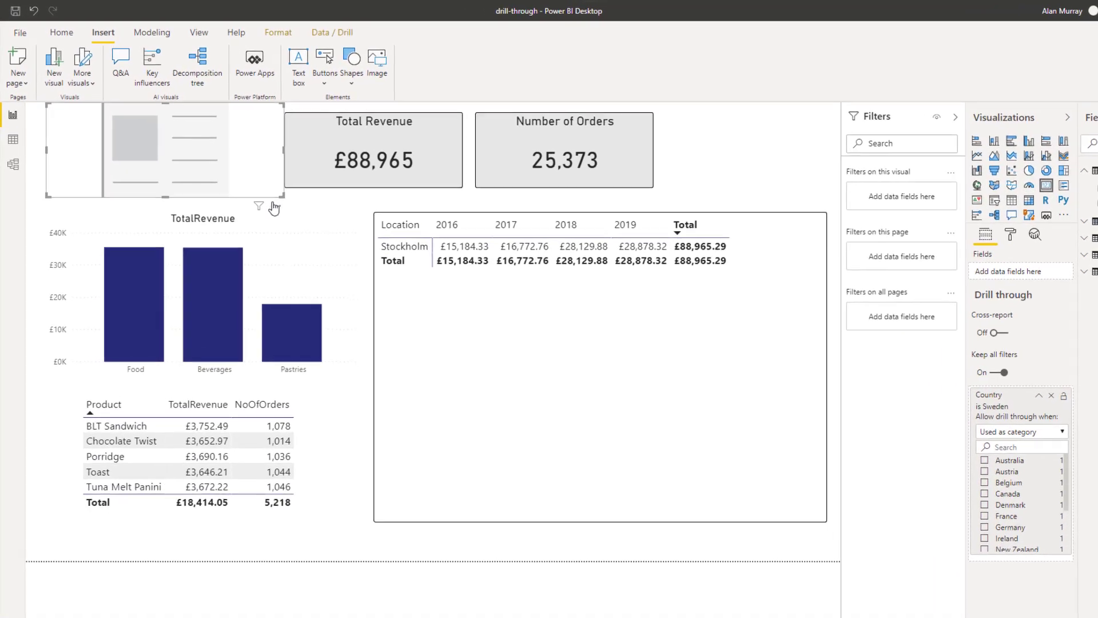
pyautogui.moveTo(263, 183); pyautogui.dragTo(289, 176)
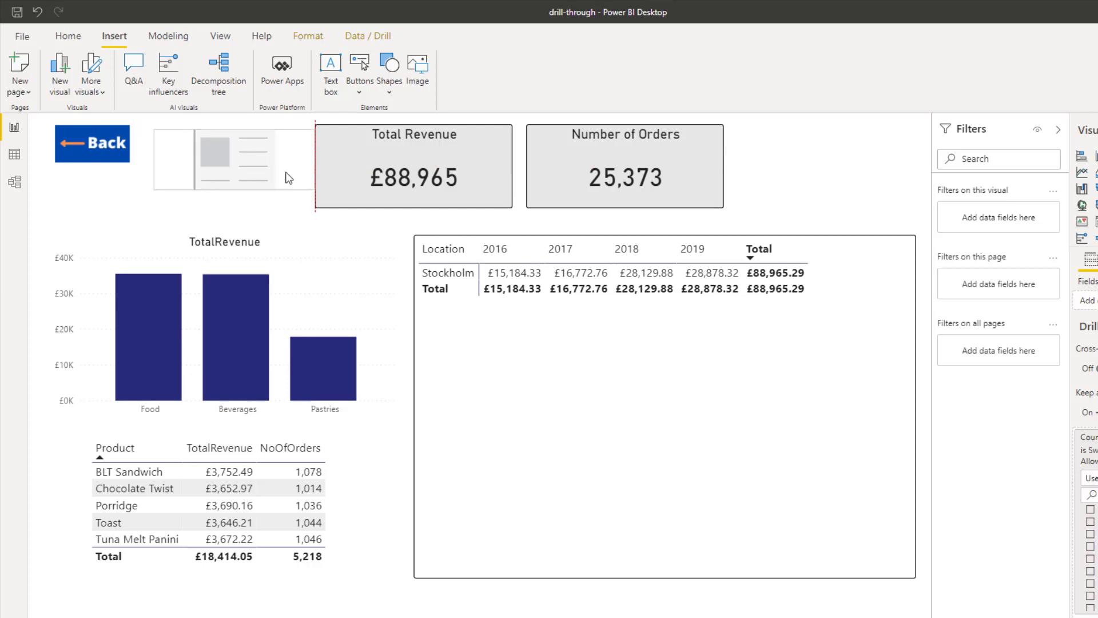
pyautogui.moveTo(104, 166); pyautogui.dragTo(107, 230)
pyautogui.moveTo(223, 181); pyautogui.dragTo(124, 177)
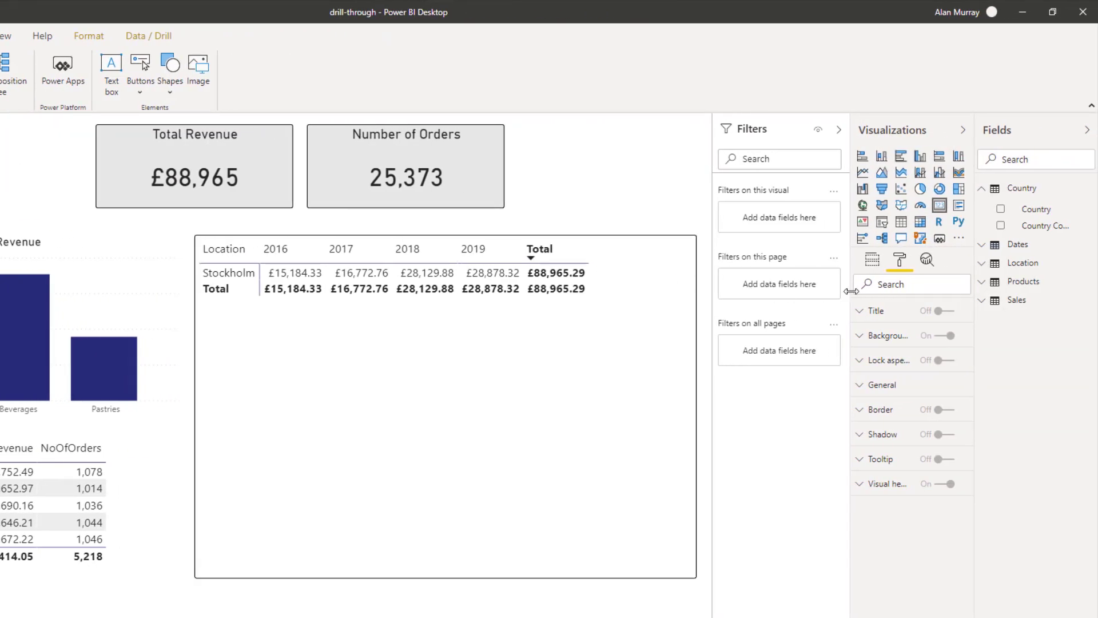
# Display the Country field in the new card and turn off its category label.
pyautogui.click(873, 260)
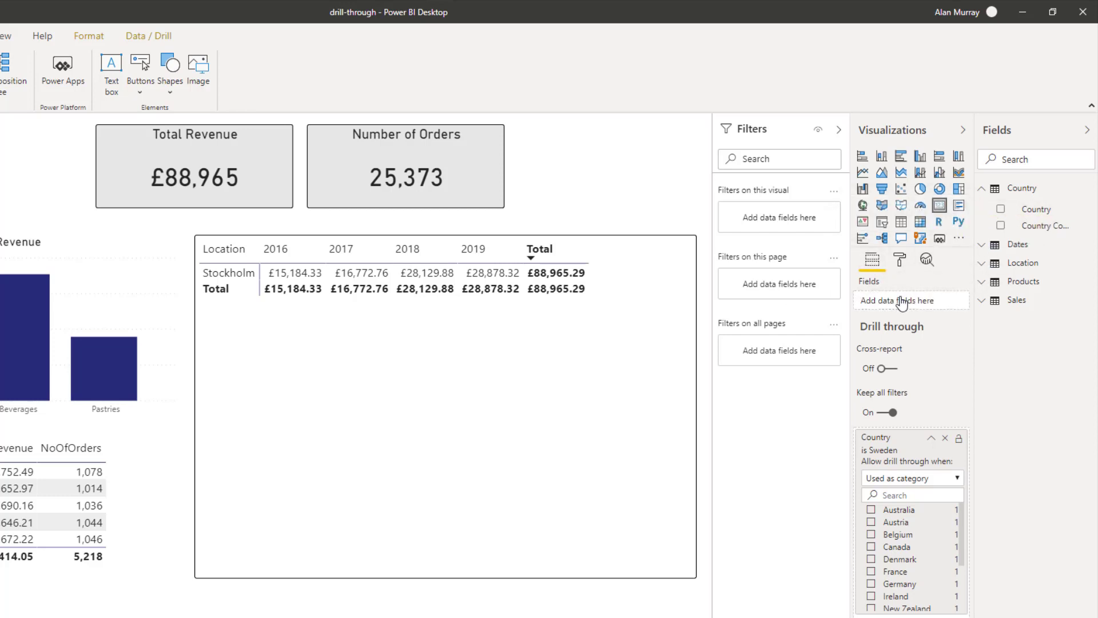
pyautogui.moveTo(902, 303); pyautogui.dragTo(899, 301)
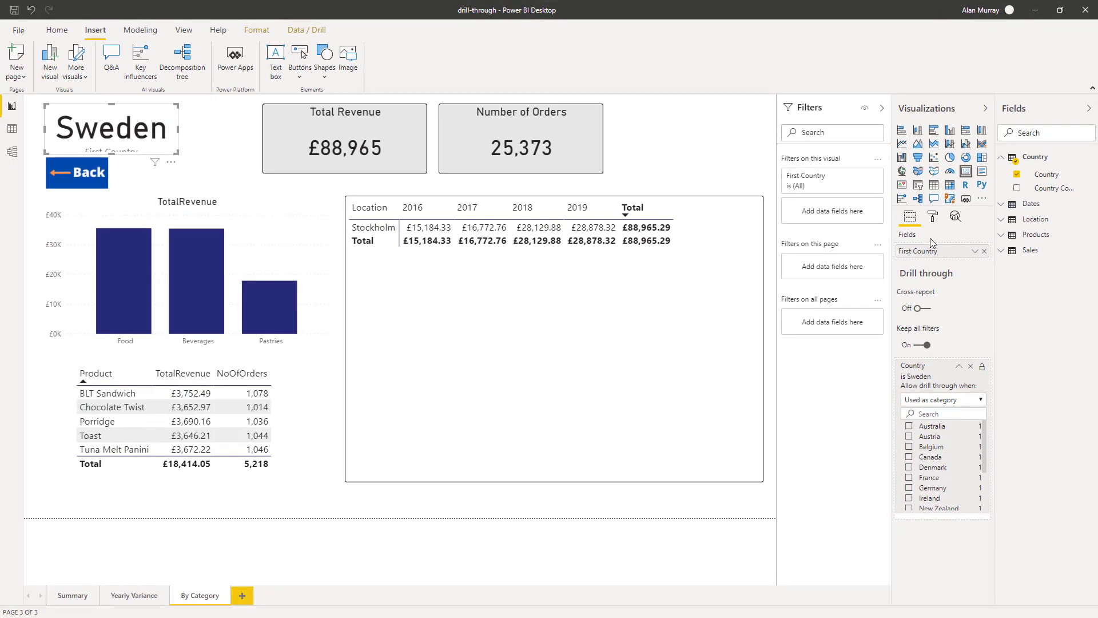
pyautogui.click(933, 218)
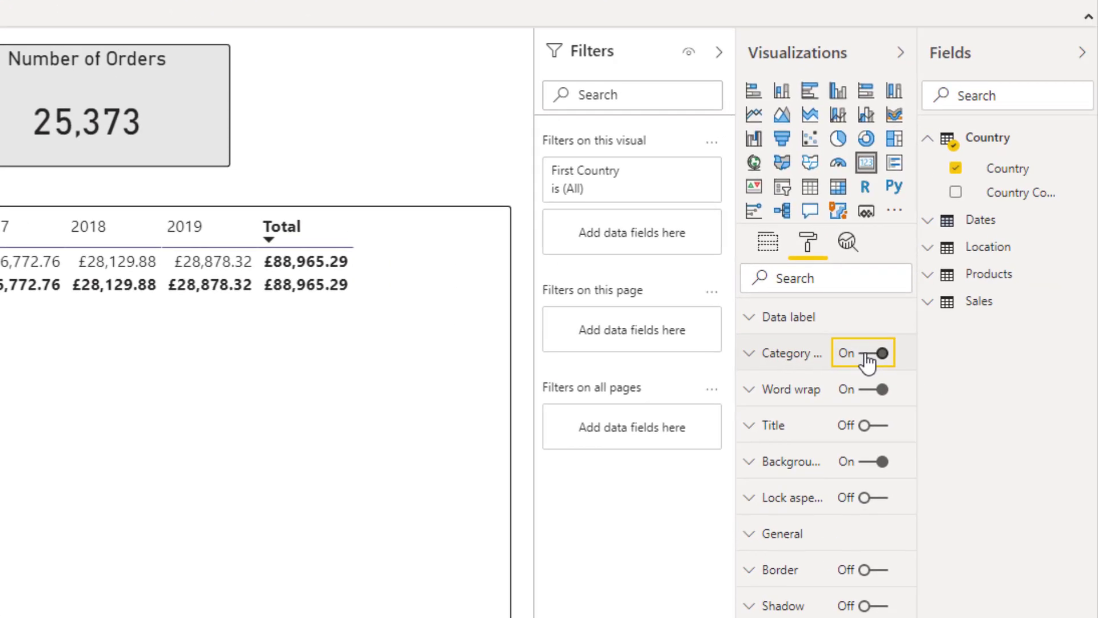
pyautogui.click(868, 360)
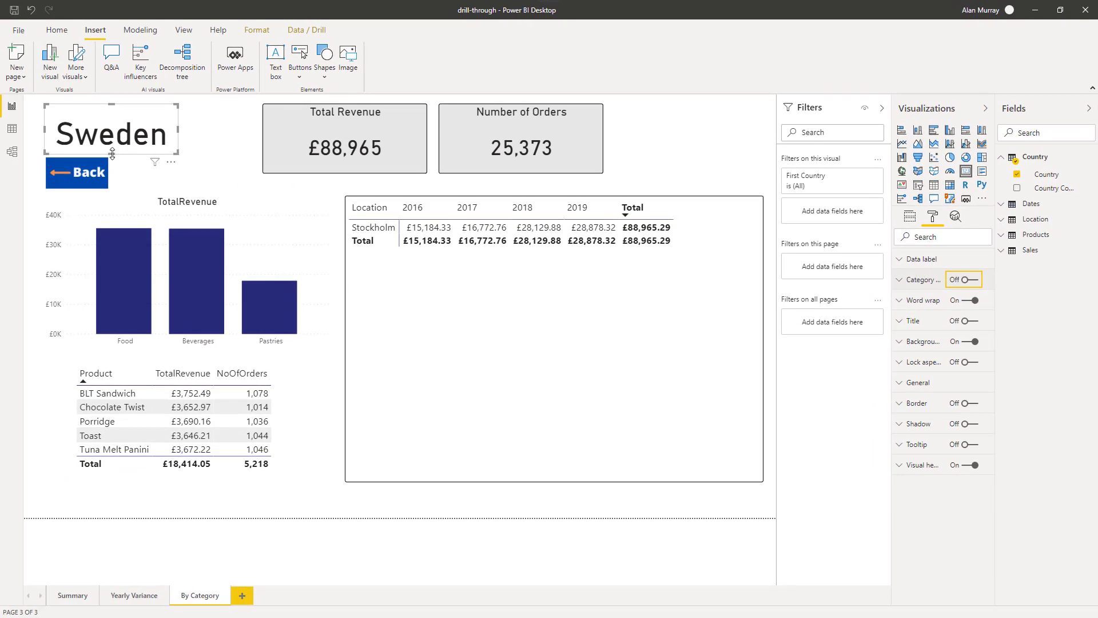
# Slightly reduce the height of the country name card, and use the Back image to return to the Summary page.
pyautogui.moveTo(112, 153); pyautogui.dragTo(114, 149)
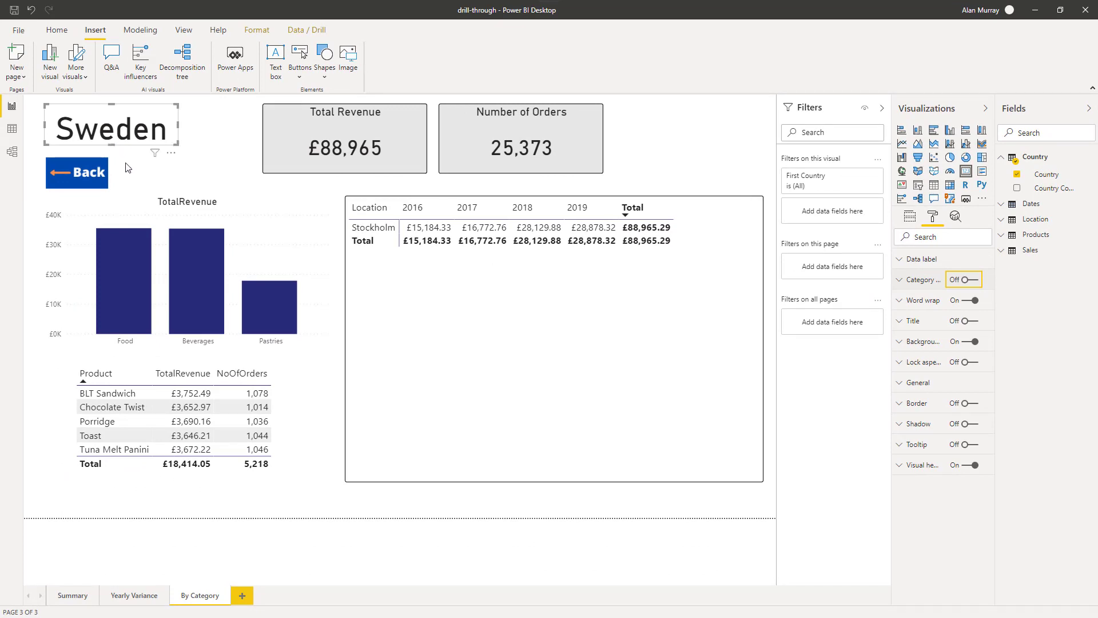
pyautogui.keyDown('ctrl'); pyautogui.click(93, 177); pyautogui.keyUp('ctrl')
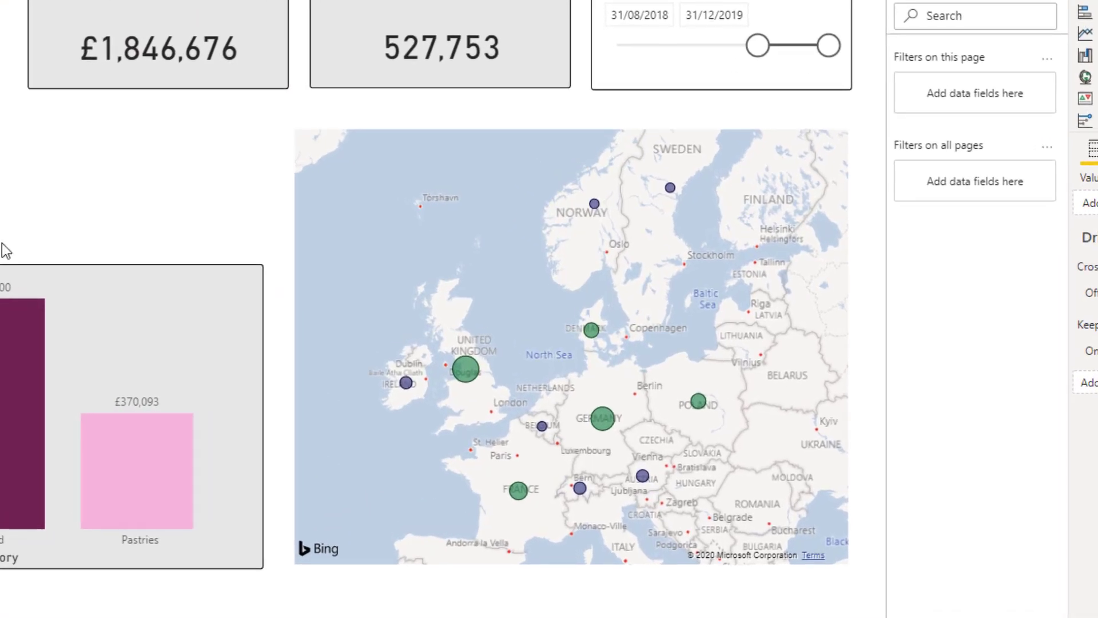
# Test drilling through from Ireland on the map to By Category, and return to Summary with the Back image.
pyautogui.rightClick(405, 381)
pyautogui.moveTo(450, 473)
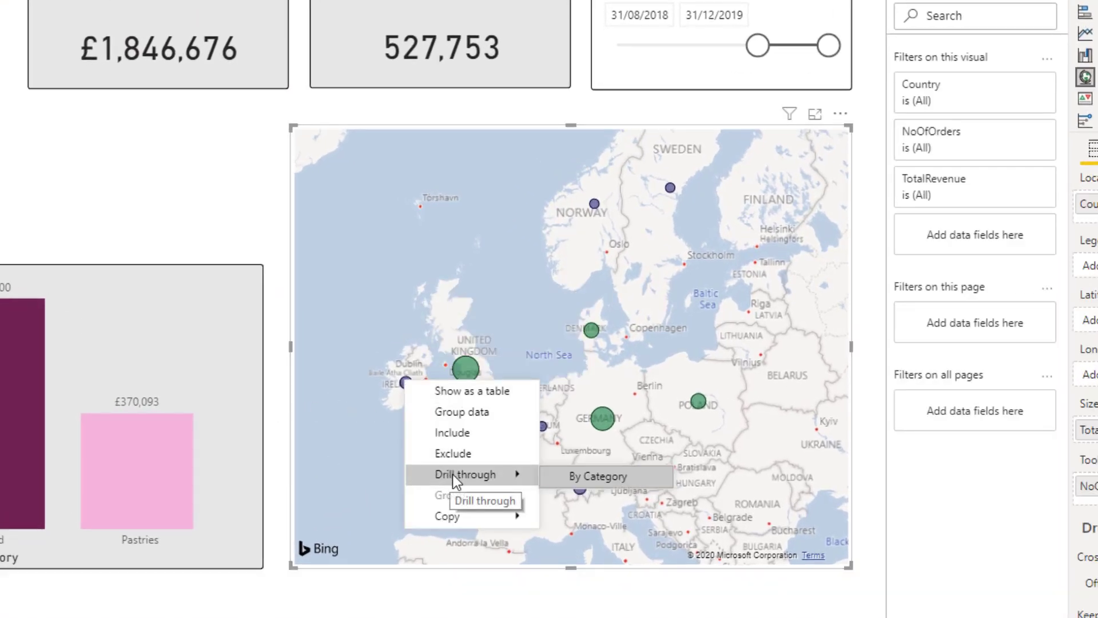
pyautogui.click(571, 476)
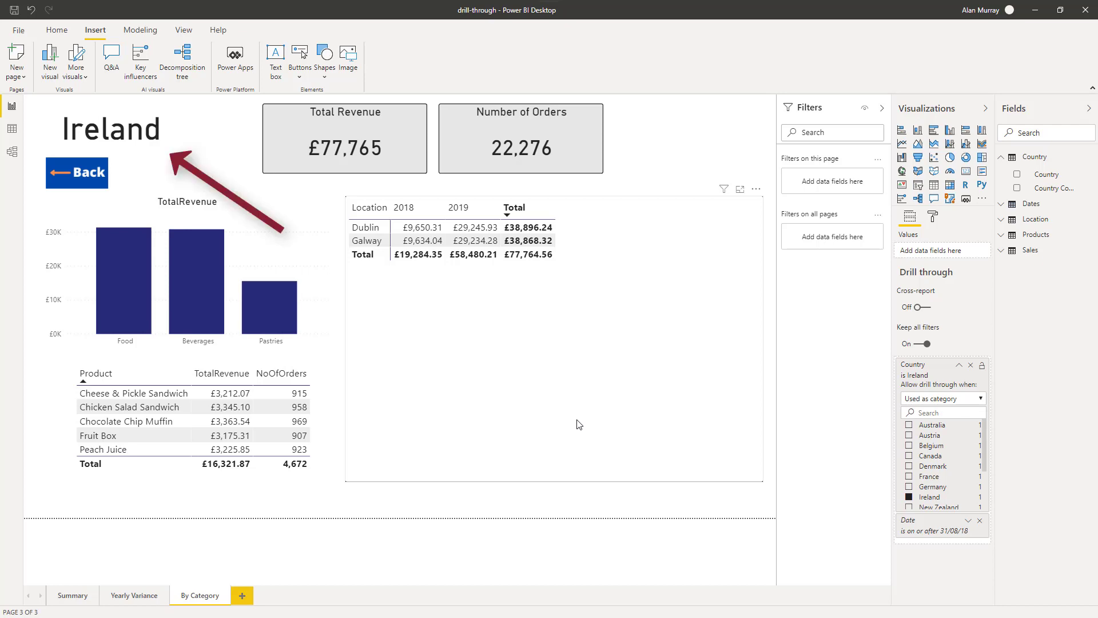
pyautogui.keyDown('ctrl'); pyautogui.click(87, 182); pyautogui.keyUp('ctrl')
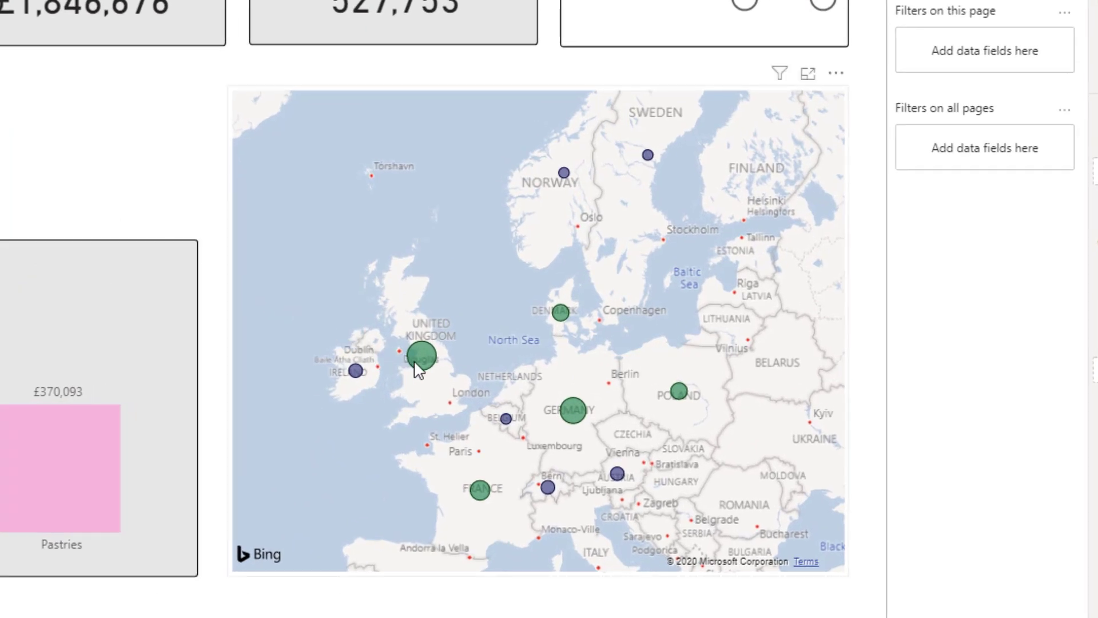
pyautogui.moveTo(415, 362)
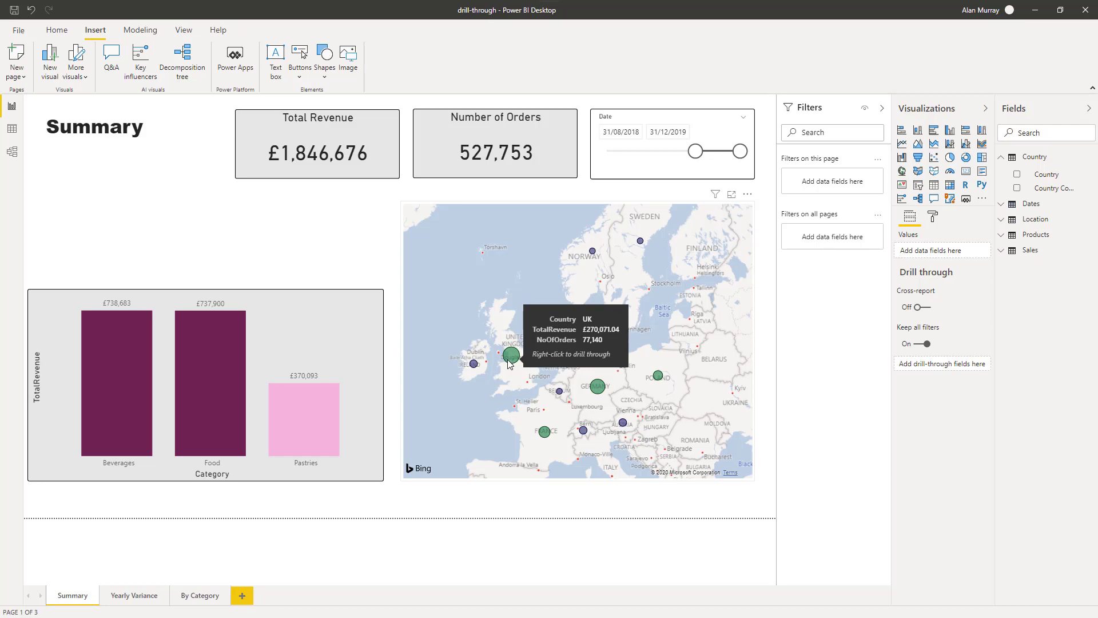
# Shorten the map from its upper edge, and place an enlarged blank button between the Date slicer and the map.
pyautogui.click(579, 205)
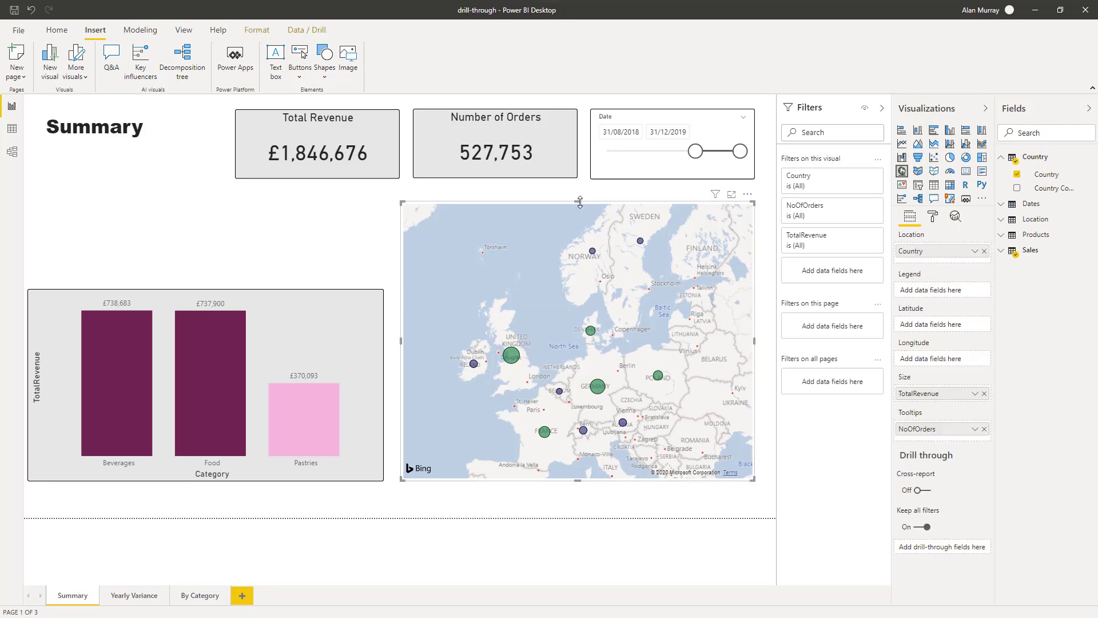
pyautogui.moveTo(579, 205); pyautogui.dragTo(583, 257)
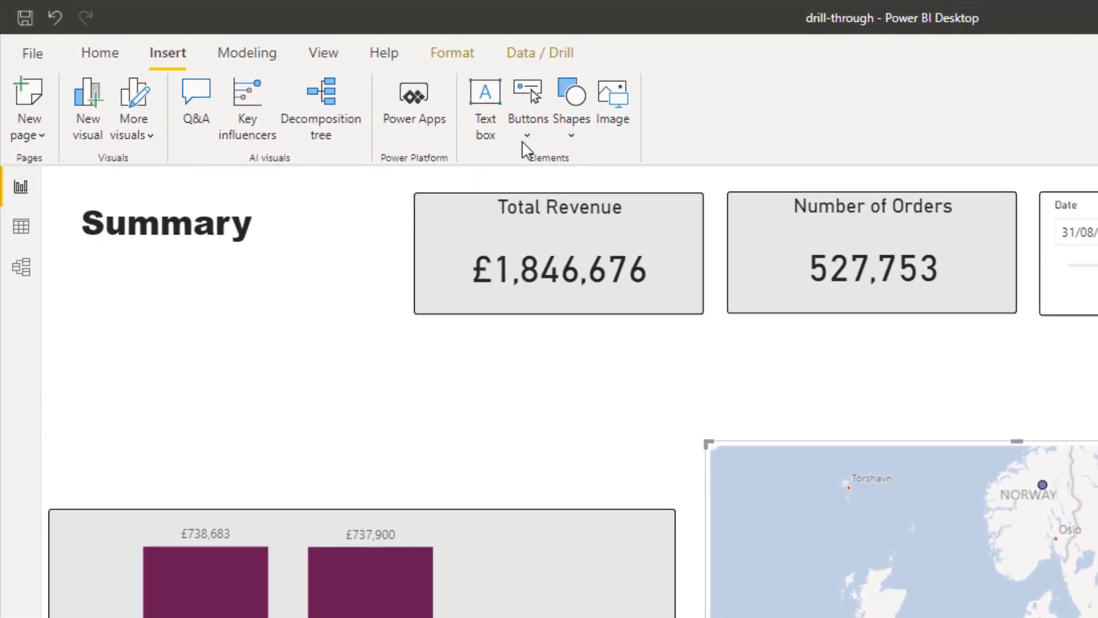
pyautogui.click(525, 140)
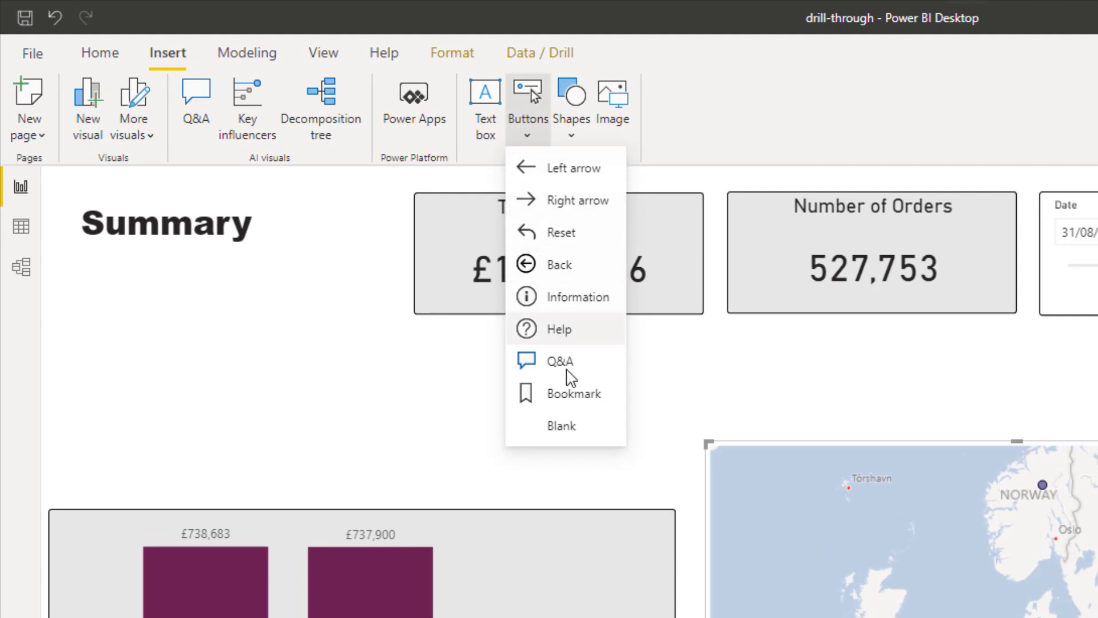
pyautogui.click(561, 426)
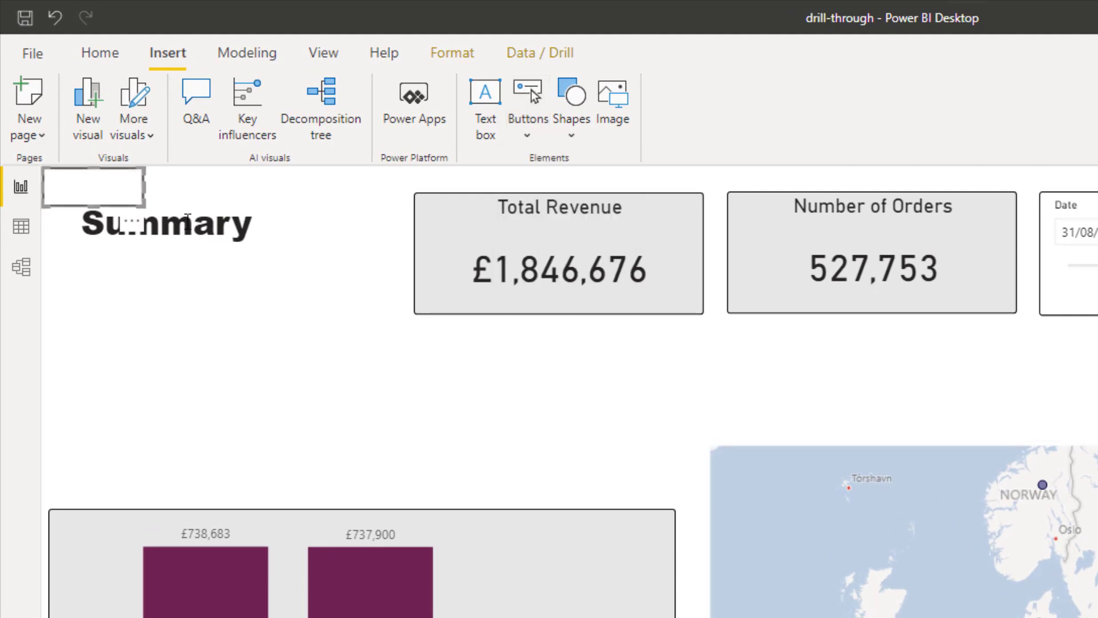
pyautogui.moveTo(129, 207); pyautogui.dragTo(1097, 387)
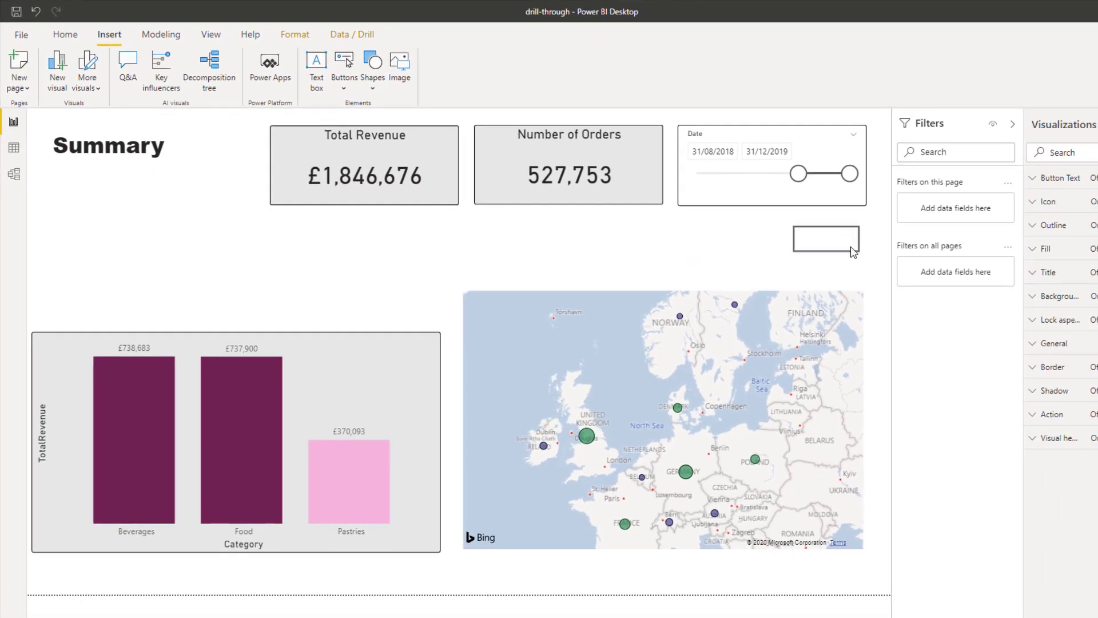
pyautogui.moveTo(852, 252); pyautogui.dragTo(768, 278)
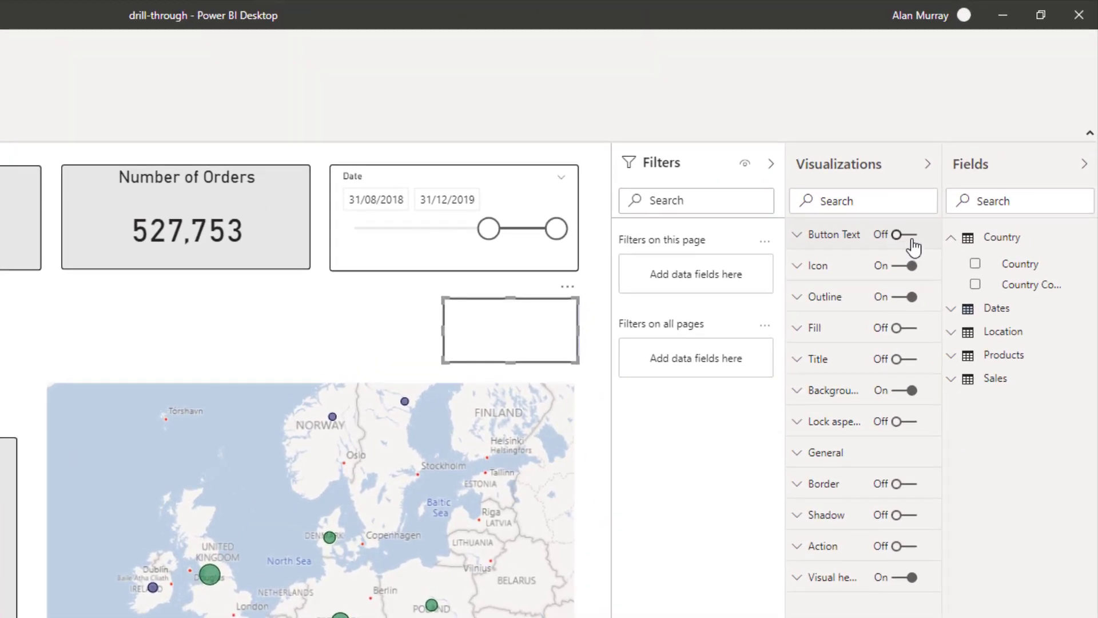
# Turn on the blank button's text, label it Drillthrough, and set the text size to 14 pt.
pyautogui.click(910, 234)
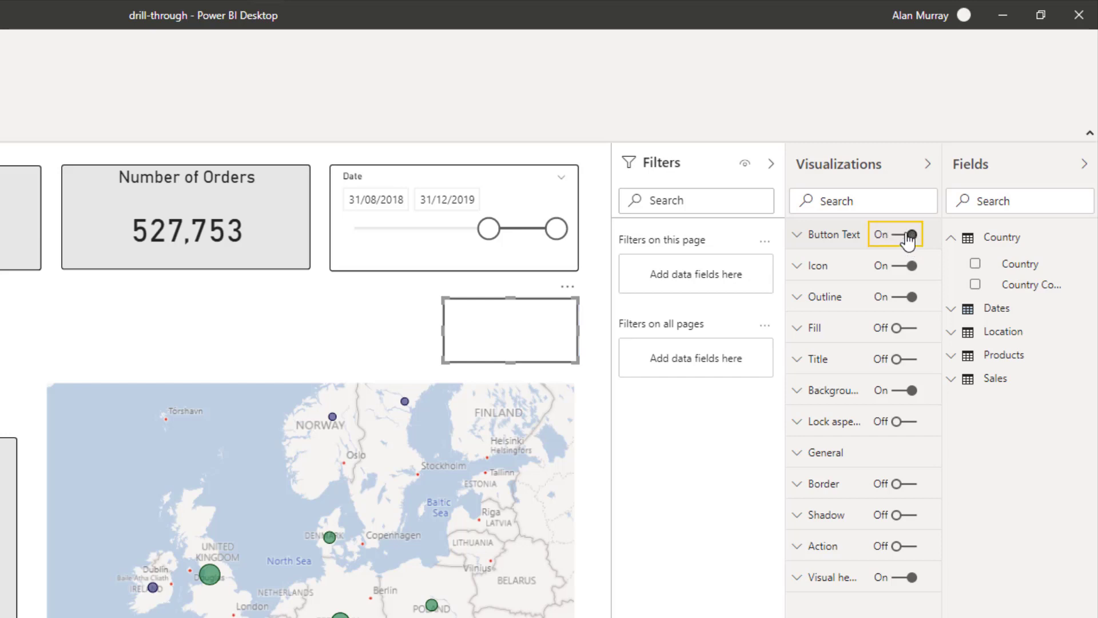
pyautogui.click(798, 236)
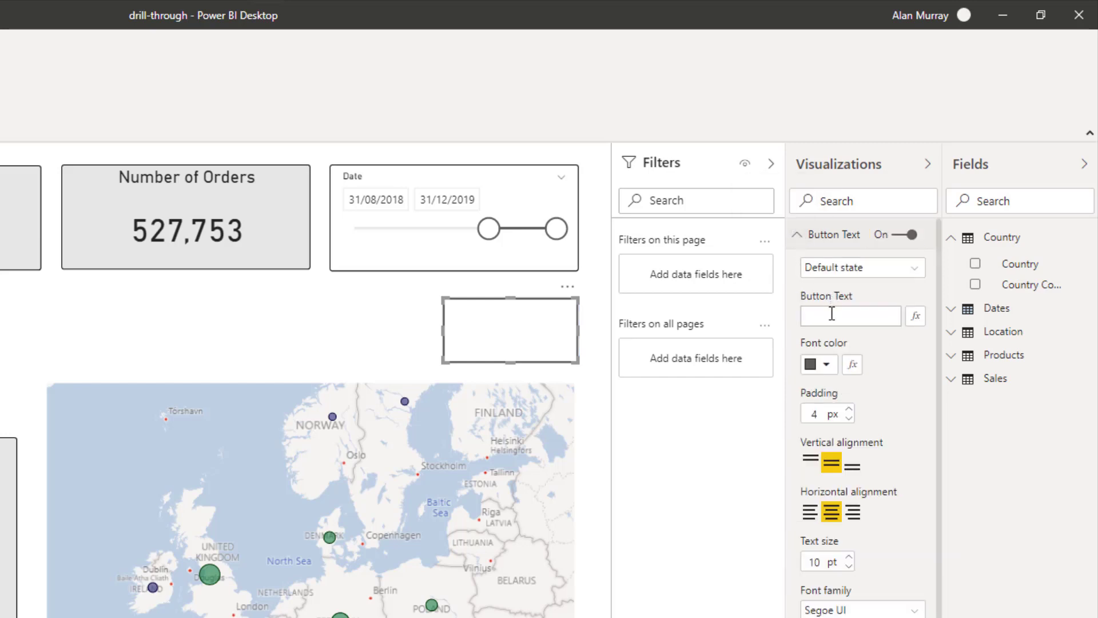
pyautogui.click(831, 316)
pyautogui.write('Dr')
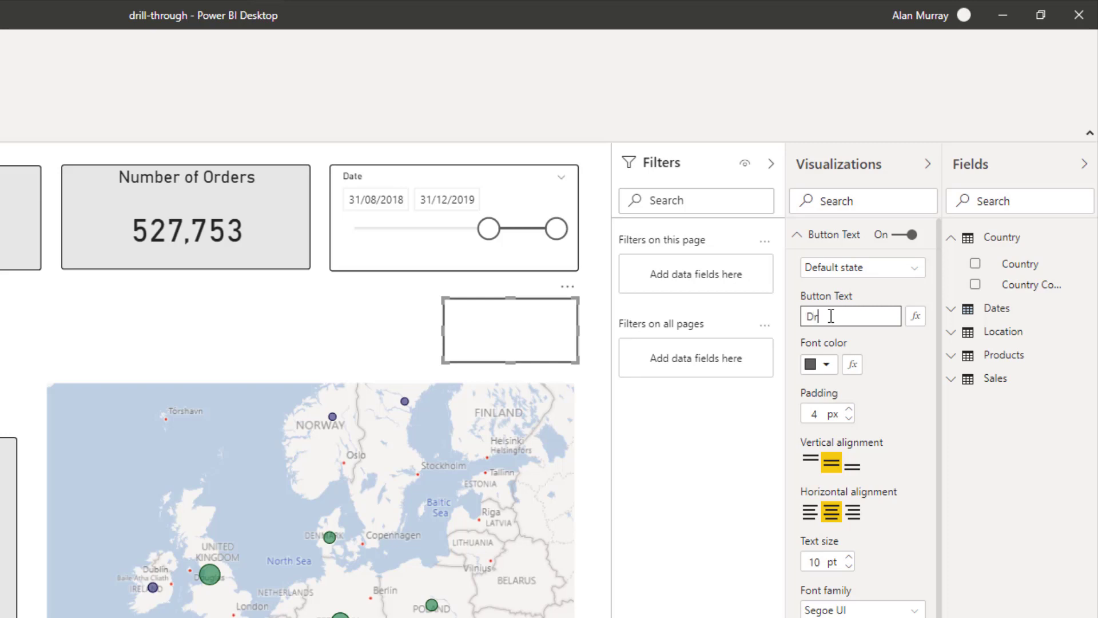
pyautogui.write('illthrough')
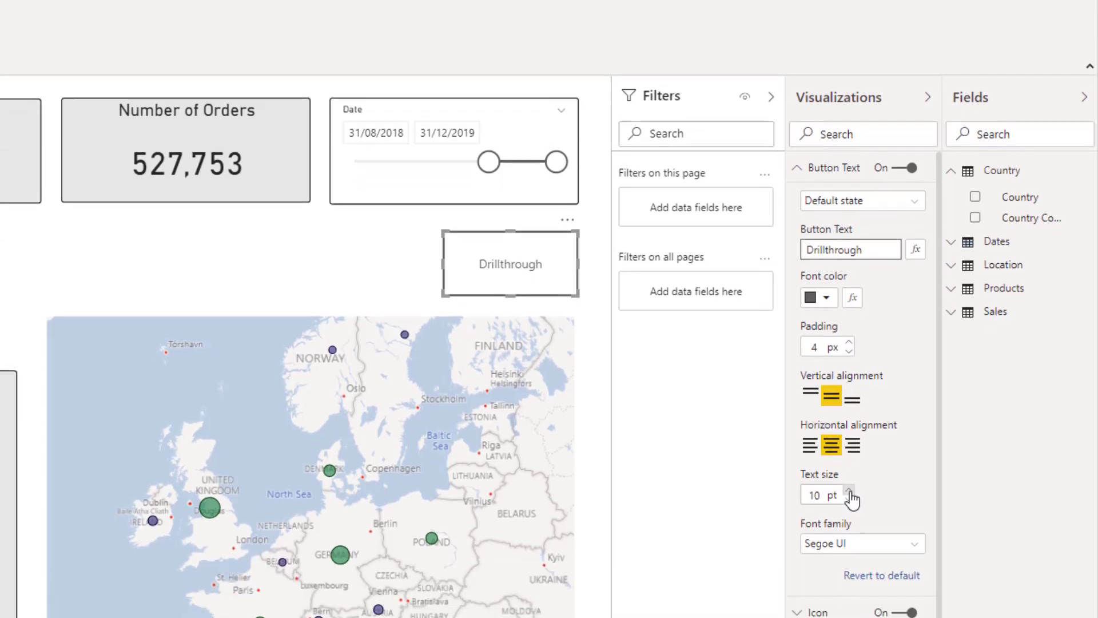
pyautogui.click(849, 491)
pyautogui.click(849, 491)
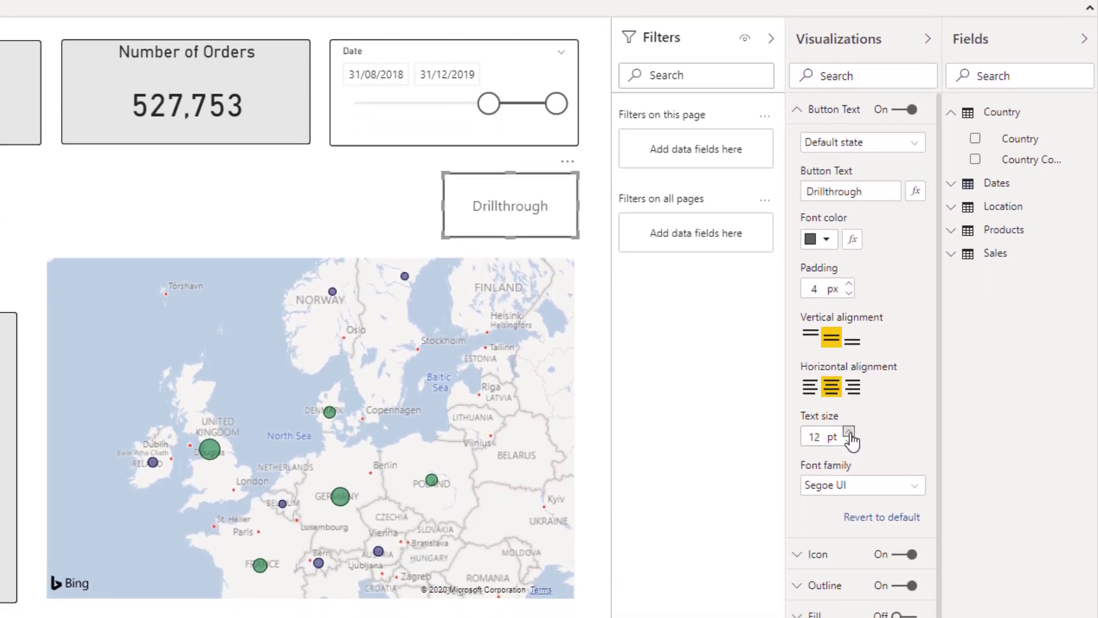
pyautogui.click(850, 491)
pyautogui.click(850, 491)
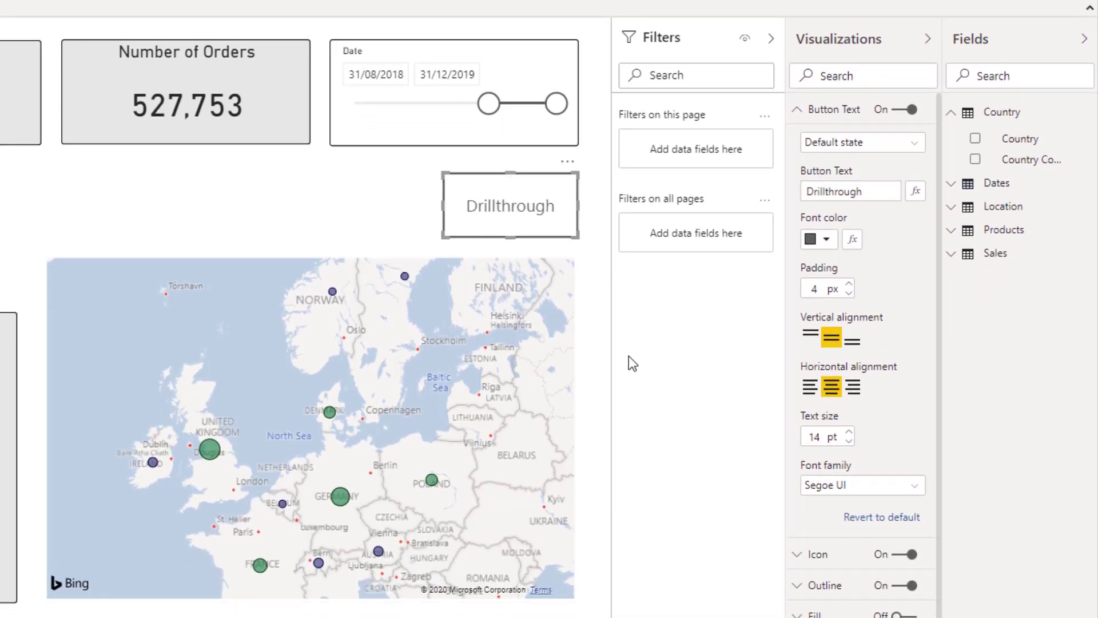
pyautogui.click(797, 112)
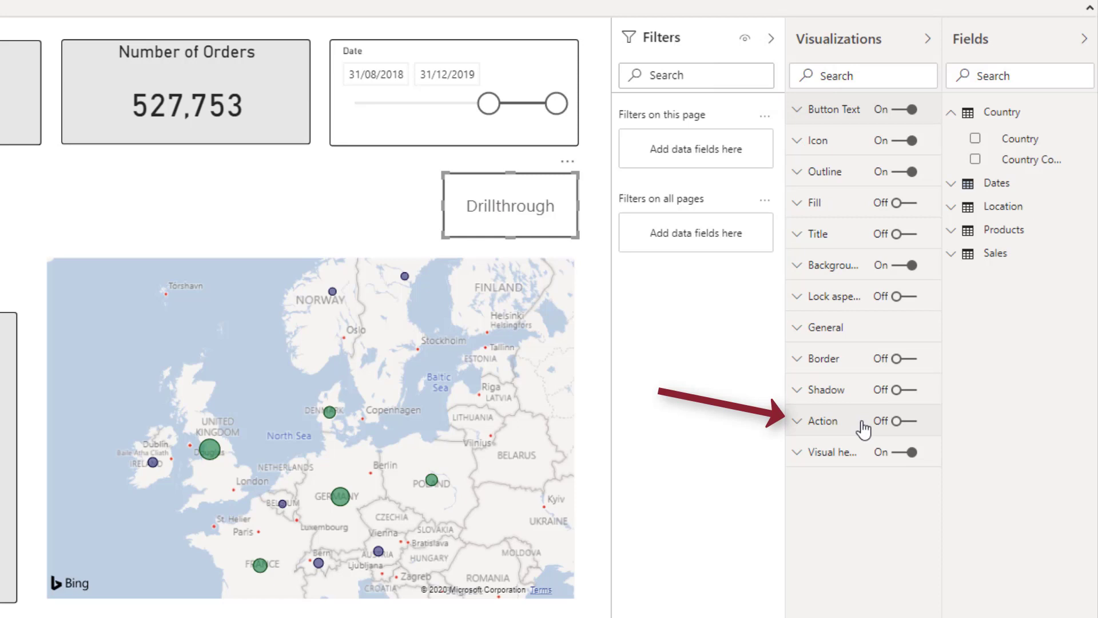
# Turn on the Drillthrough button's action with type Drill through and destination By Category.
pyautogui.click(906, 421)
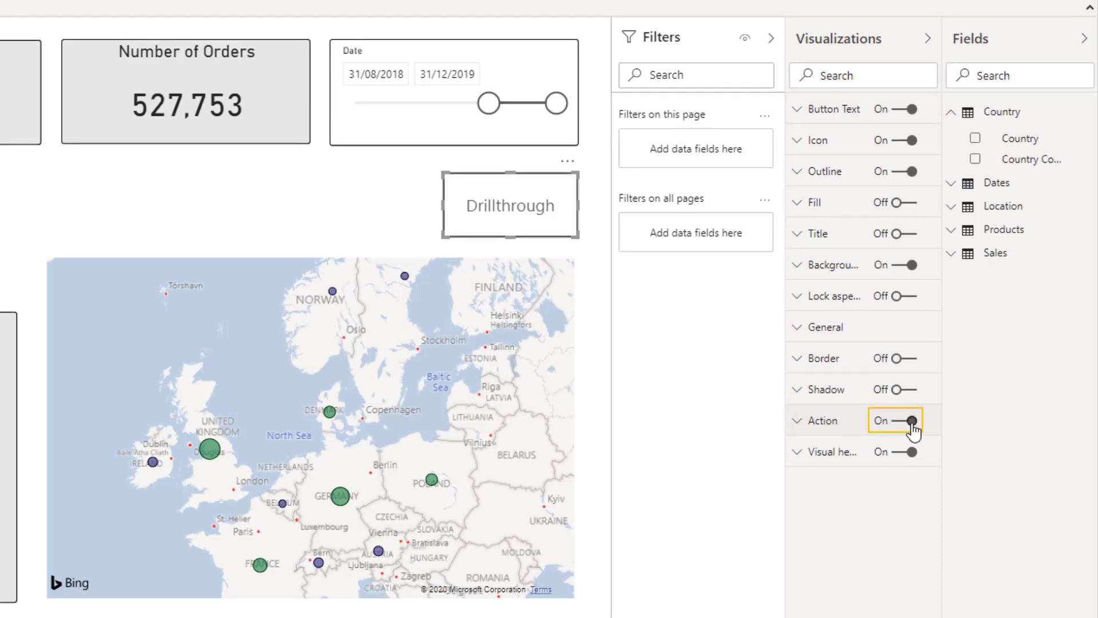
pyautogui.click(803, 356)
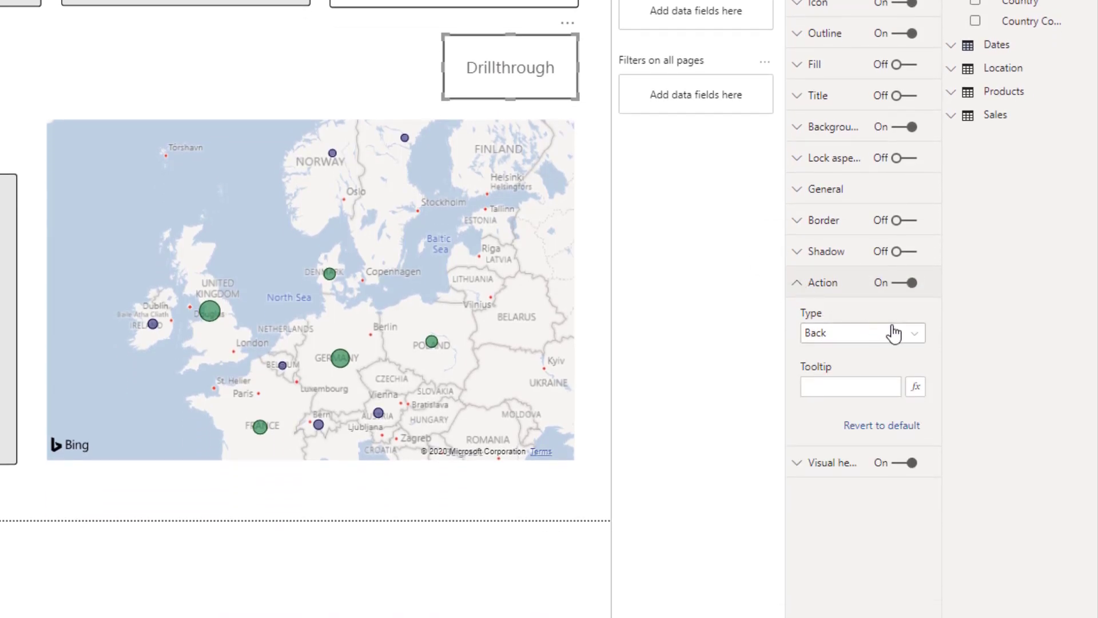
pyautogui.click(914, 339)
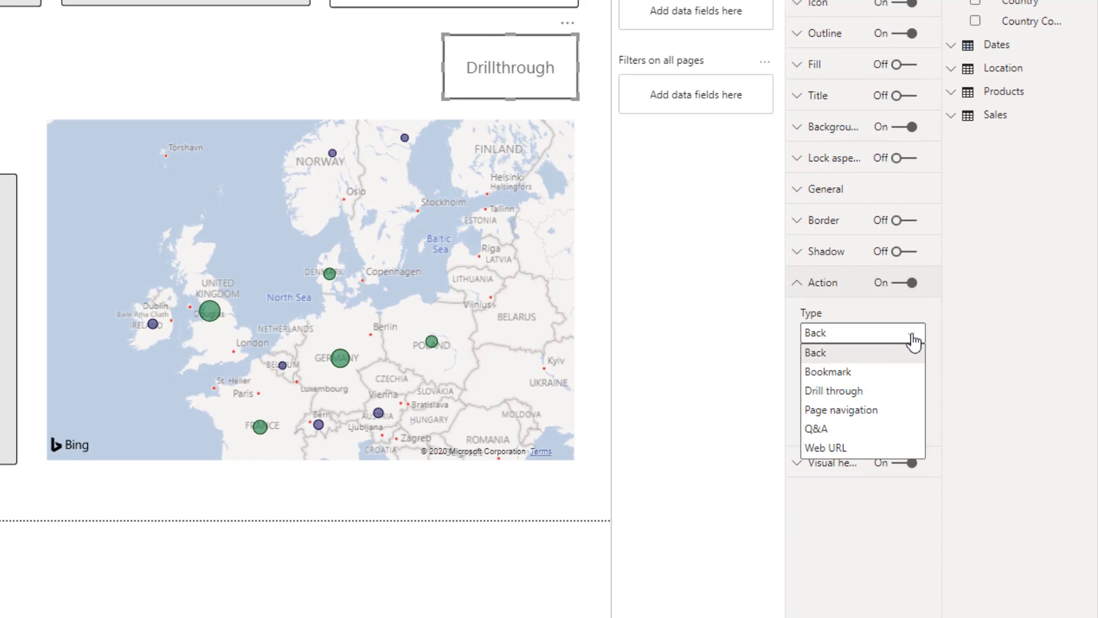
pyautogui.click(863, 393)
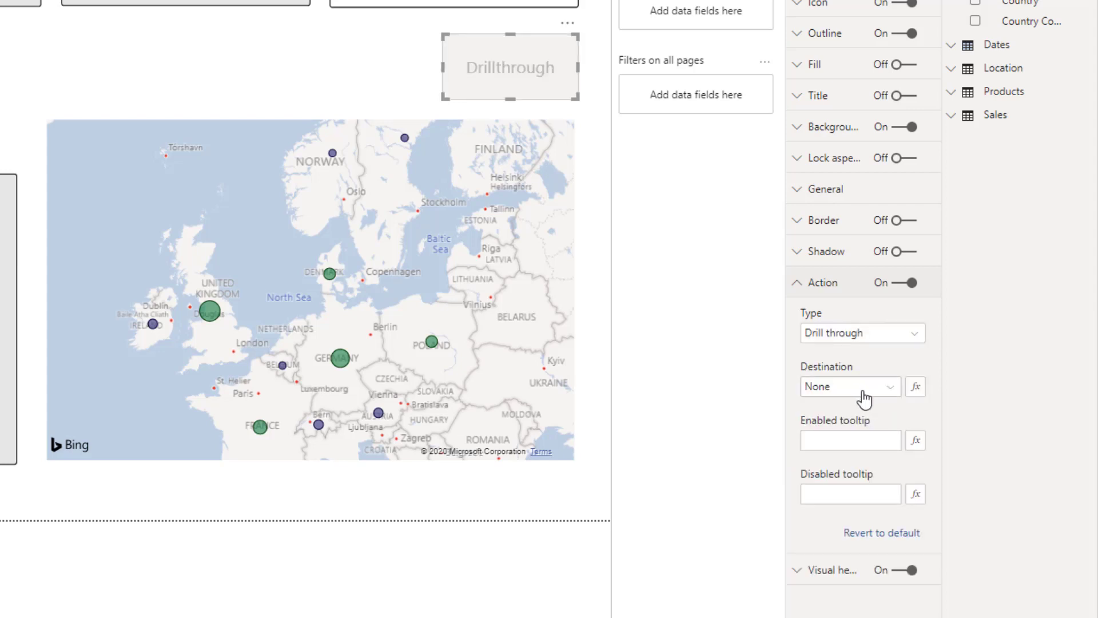
pyautogui.click(889, 395)
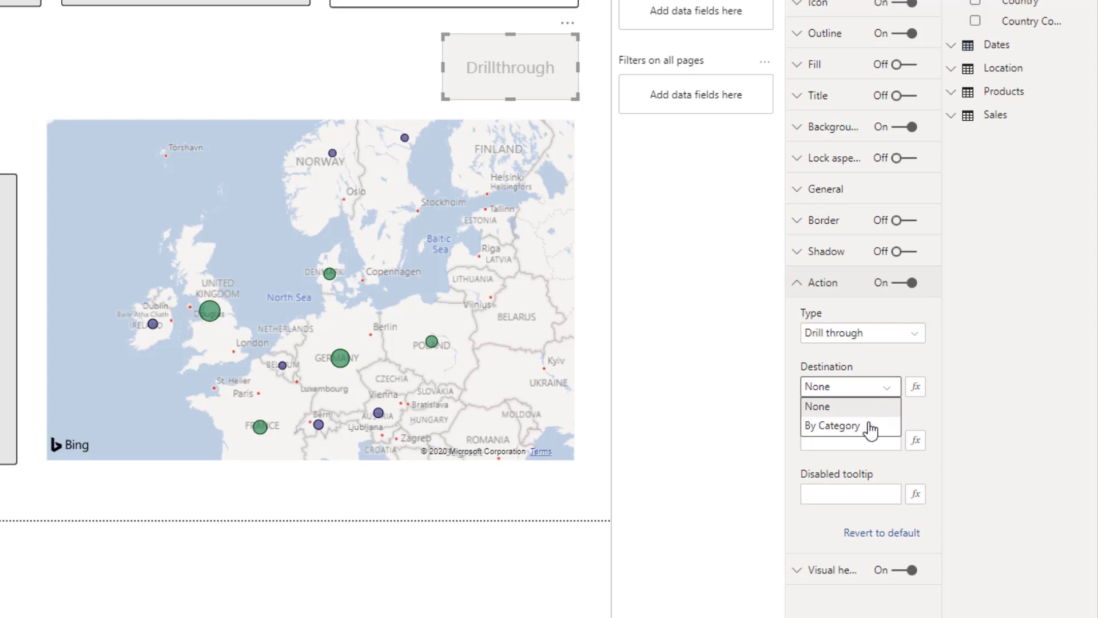
pyautogui.click(852, 433)
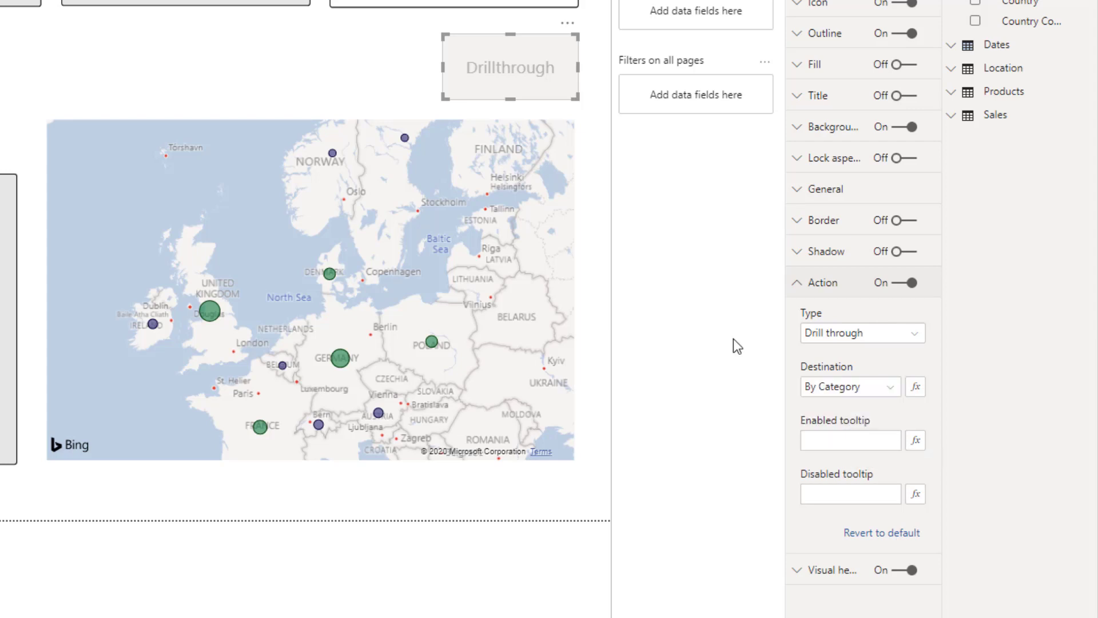
# Test the Drillthrough button with Denmark selected on the map, and return to Summary with the Back image.
pyautogui.click(275, 90)
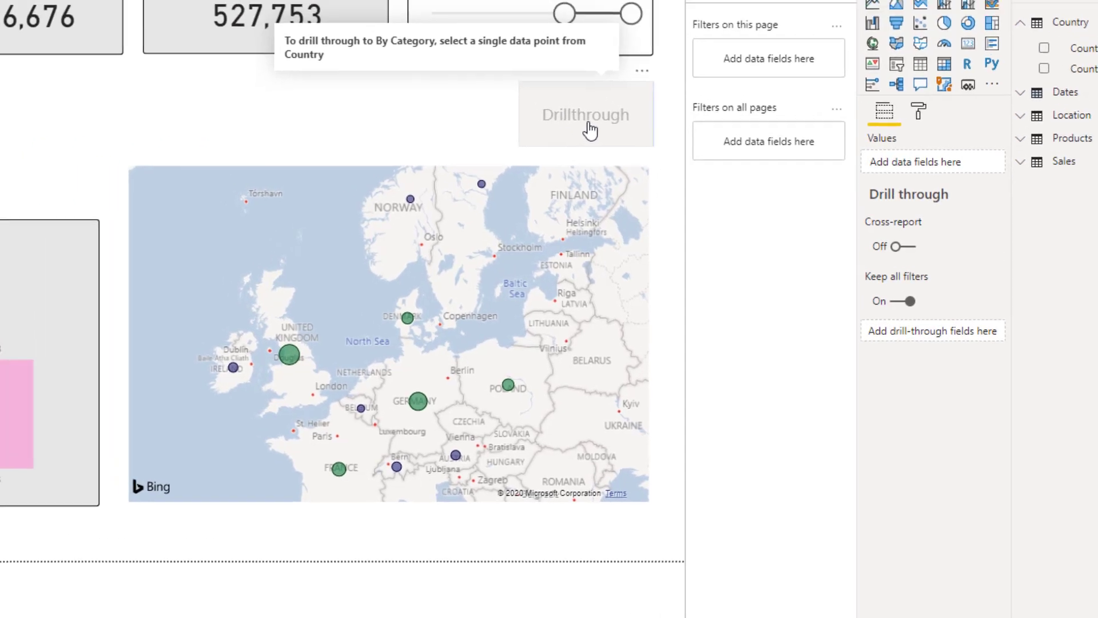
pyautogui.click(517, 89)
pyautogui.click(574, 176)
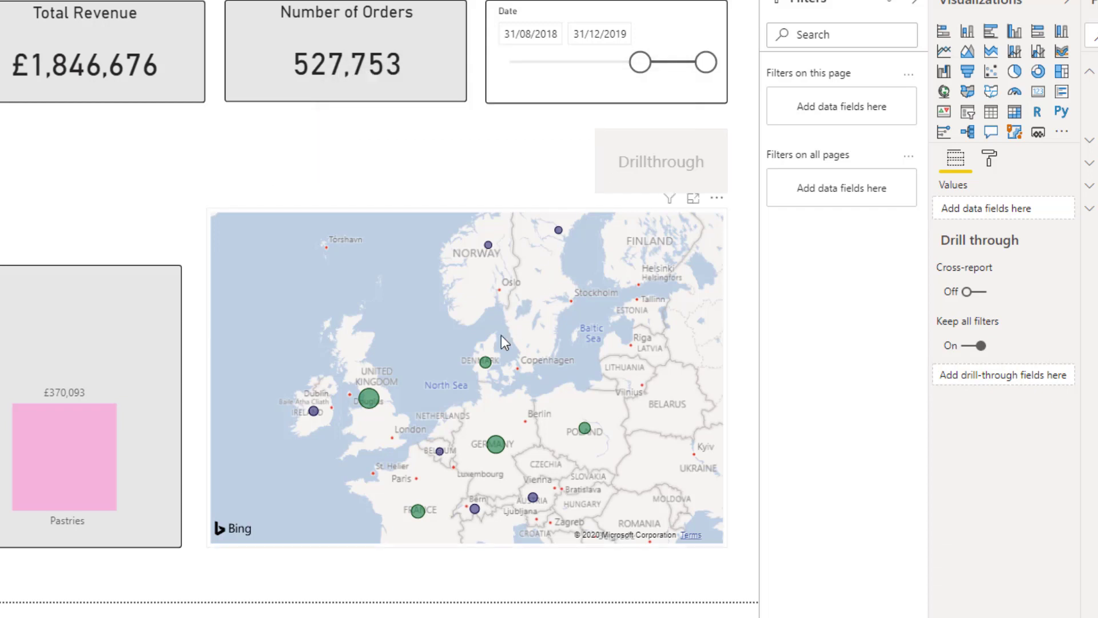
pyautogui.click(486, 362)
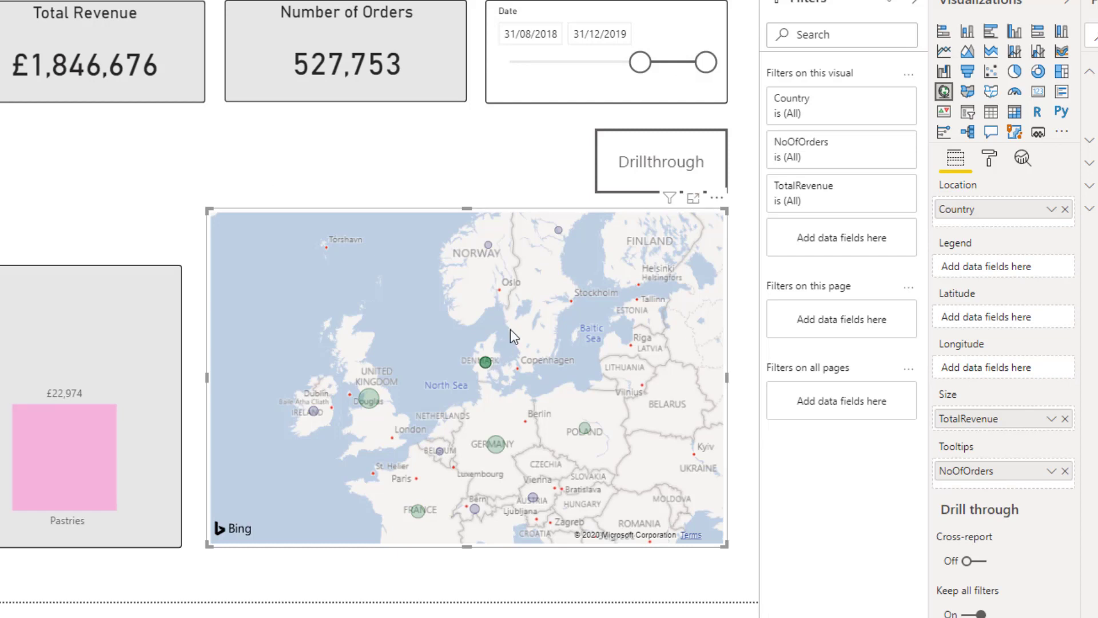
pyautogui.keyDown('ctrl'); pyautogui.click(615, 184); pyautogui.keyUp('ctrl')
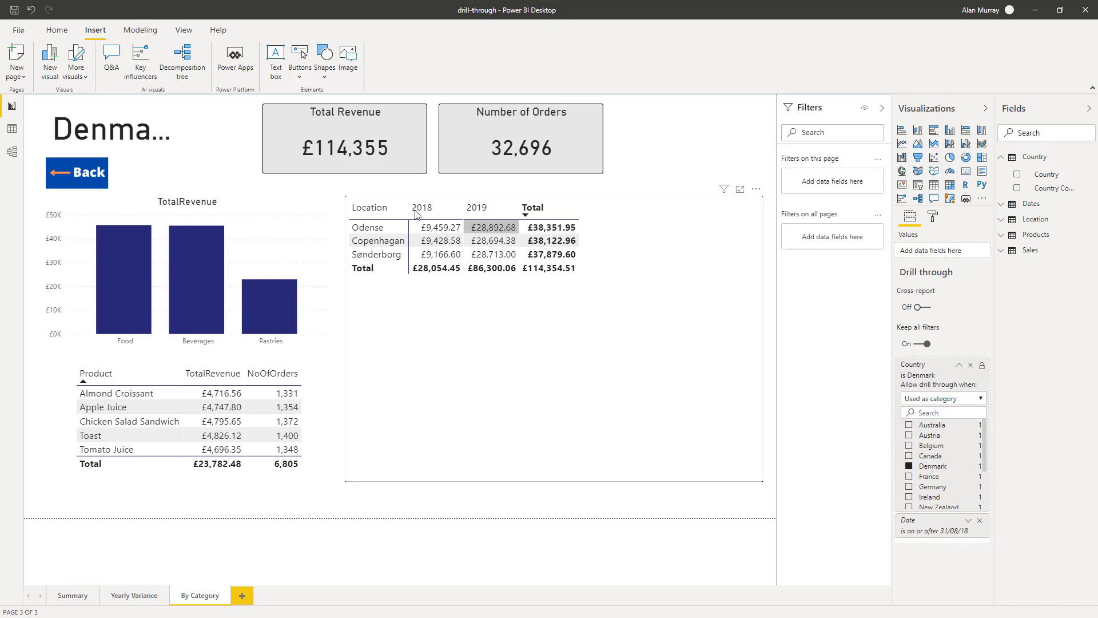
pyautogui.keyDown('ctrl'); pyautogui.click(79, 184); pyautogui.keyUp('ctrl')
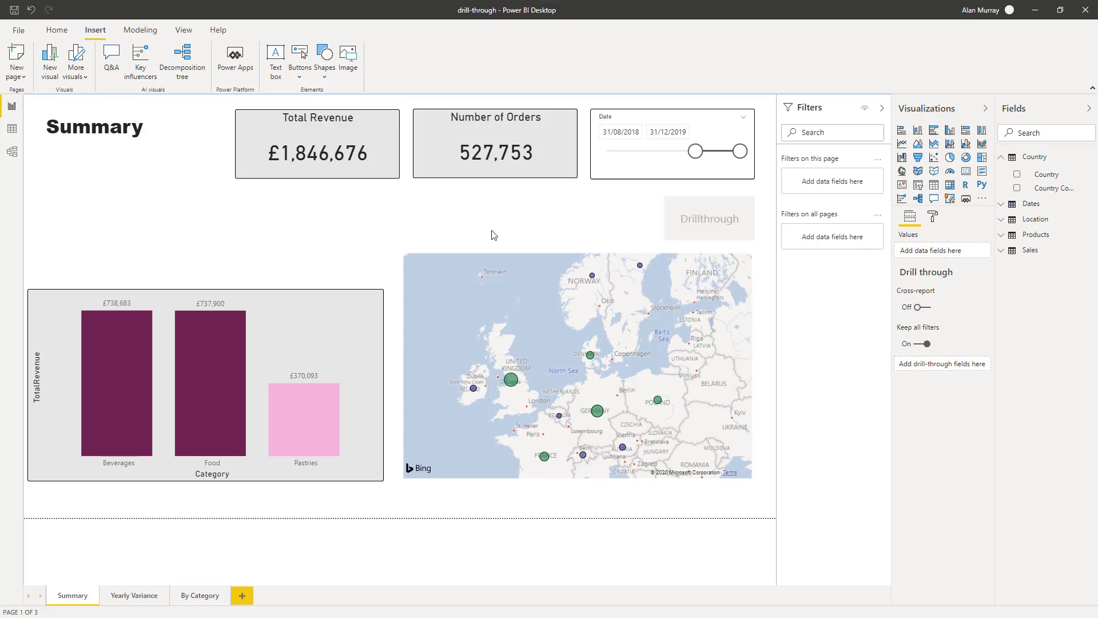
# Delete the Drillthrough button from the Summary page and extend the map upward into the freed space.
pyautogui.click(668, 237)
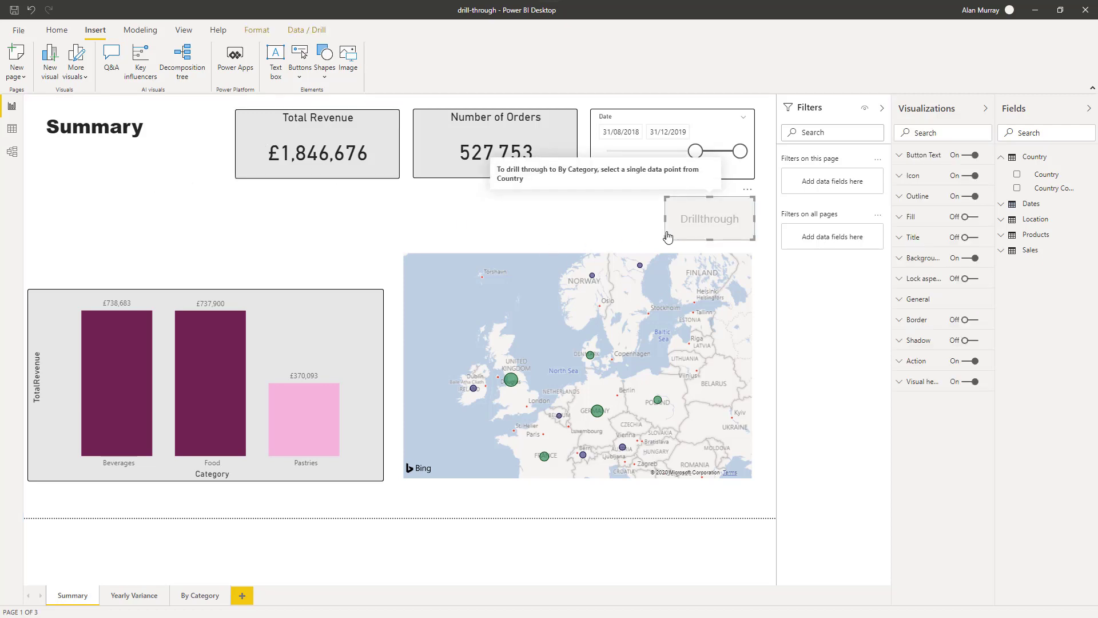
pyautogui.press('Delete')
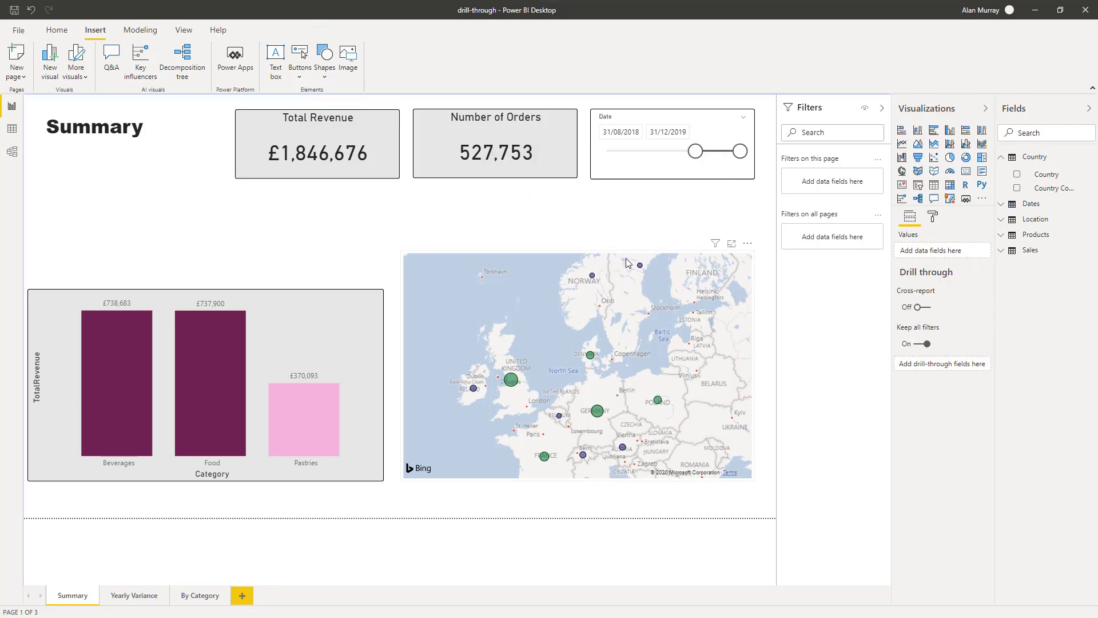
pyautogui.click(607, 261)
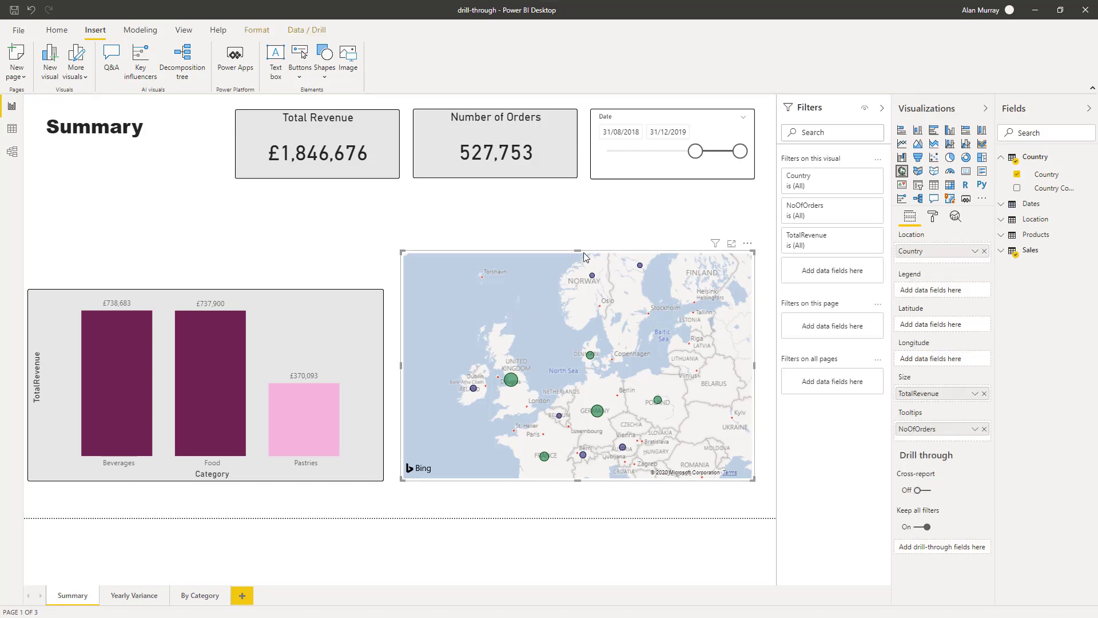
pyautogui.moveTo(579, 250); pyautogui.dragTo(572, 198)
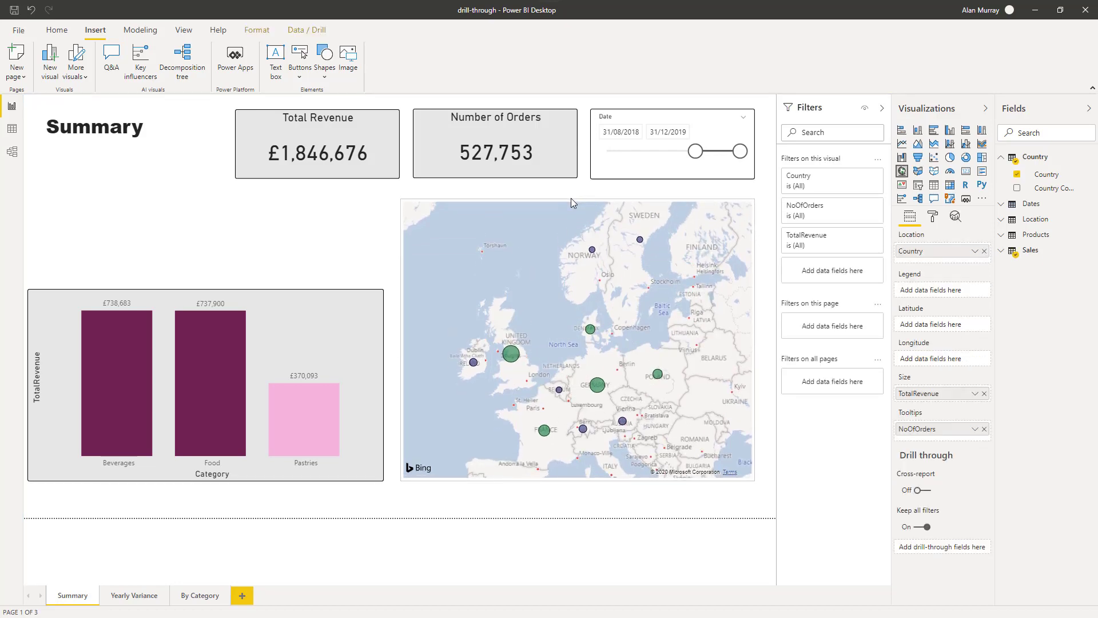
pyautogui.click(383, 259)
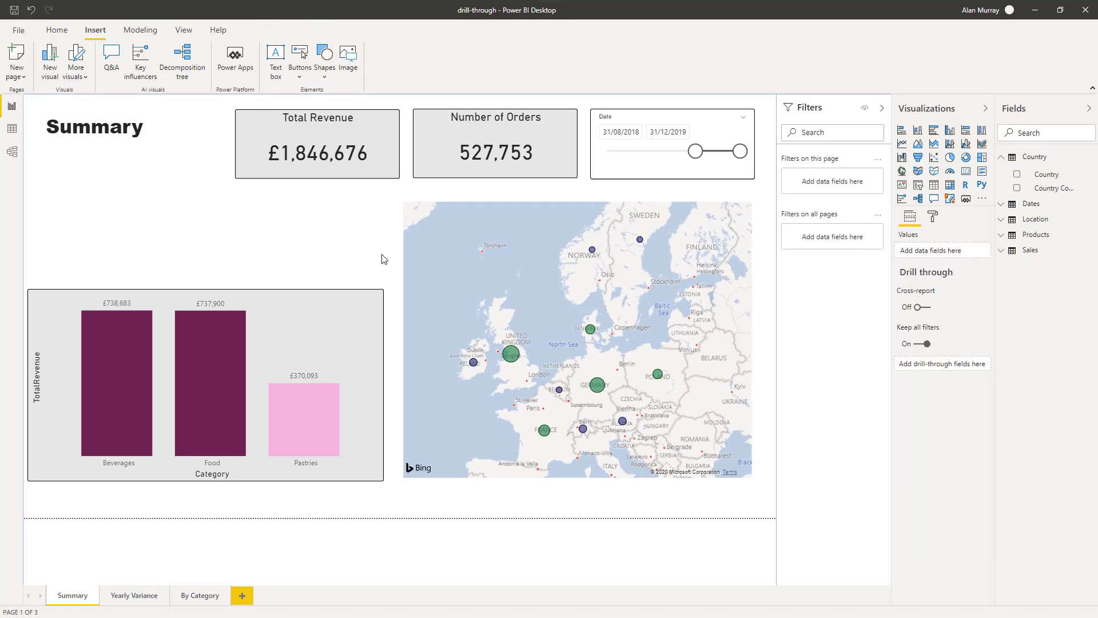
# Add Country as a drill-through field on the Yearly Variance page and turn off Keep all filters.
pyautogui.click(139, 595)
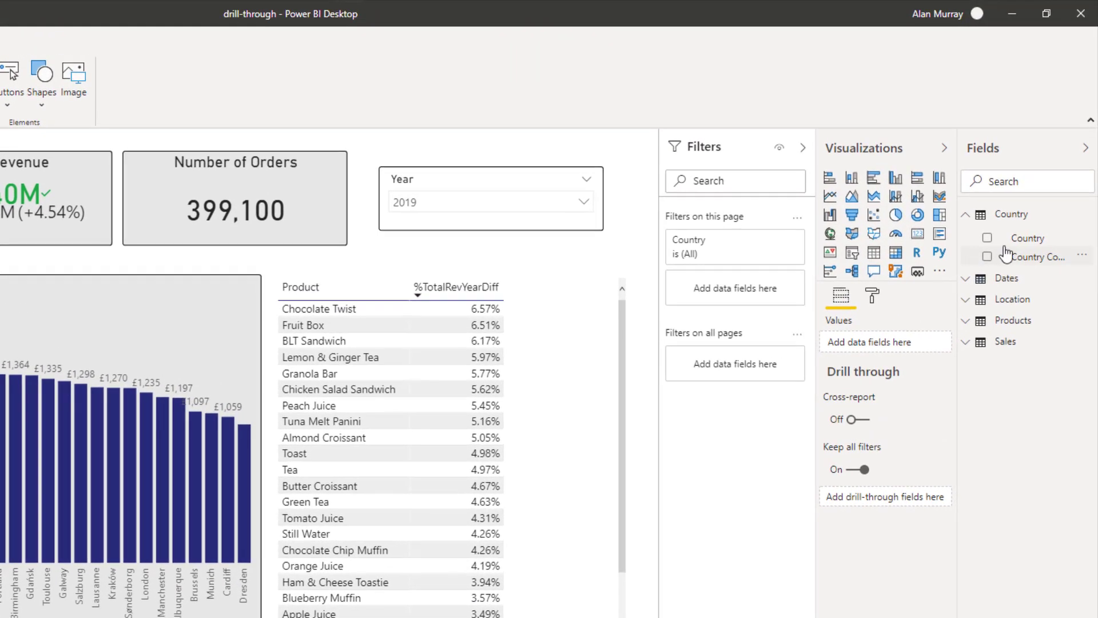
pyautogui.moveTo(1030, 227); pyautogui.dragTo(883, 509)
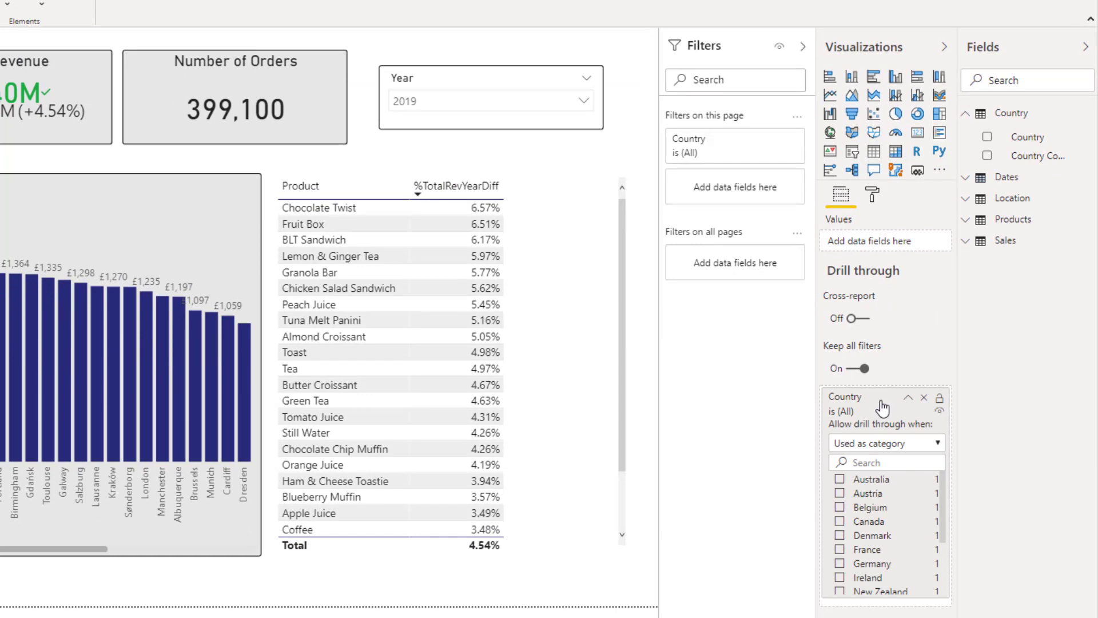
pyautogui.click(852, 369)
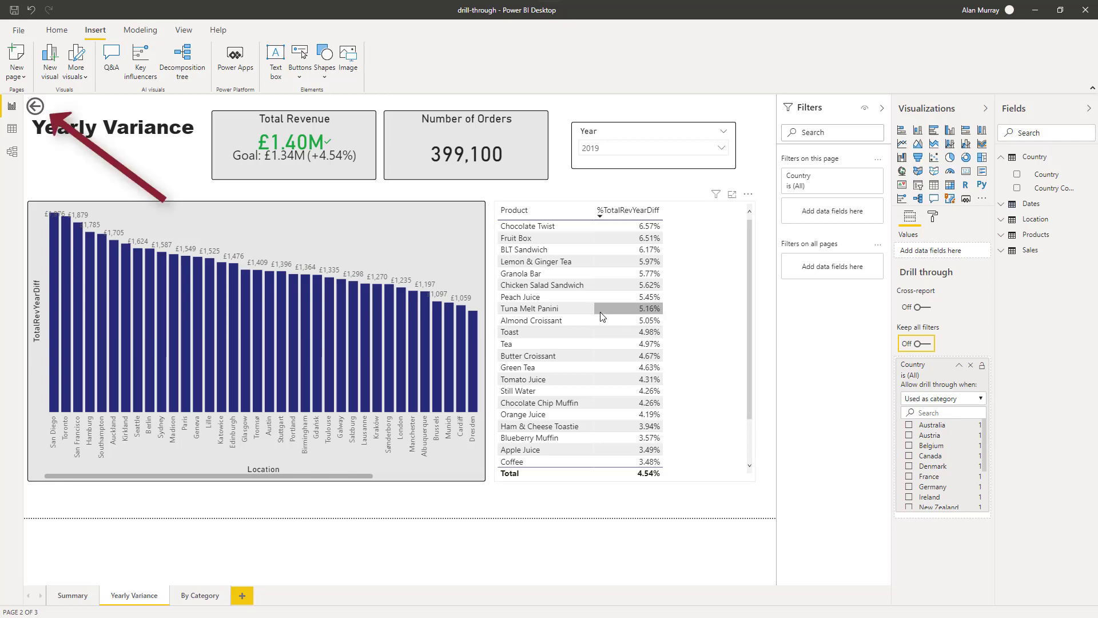
# Delete the automatically added back arrow button from the Yearly Variance page.
pyautogui.click(36, 108)
pyautogui.press('Escape')
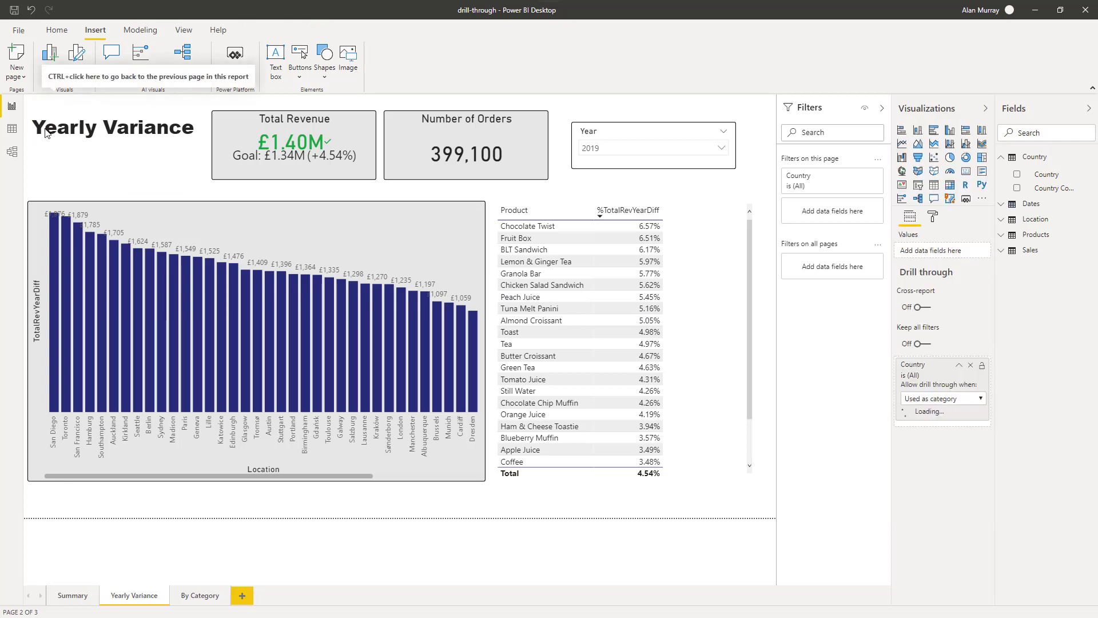
# Copy the country card from the By Category page to Yearly Variance and place it beneath the page title.
pyautogui.click(201, 595)
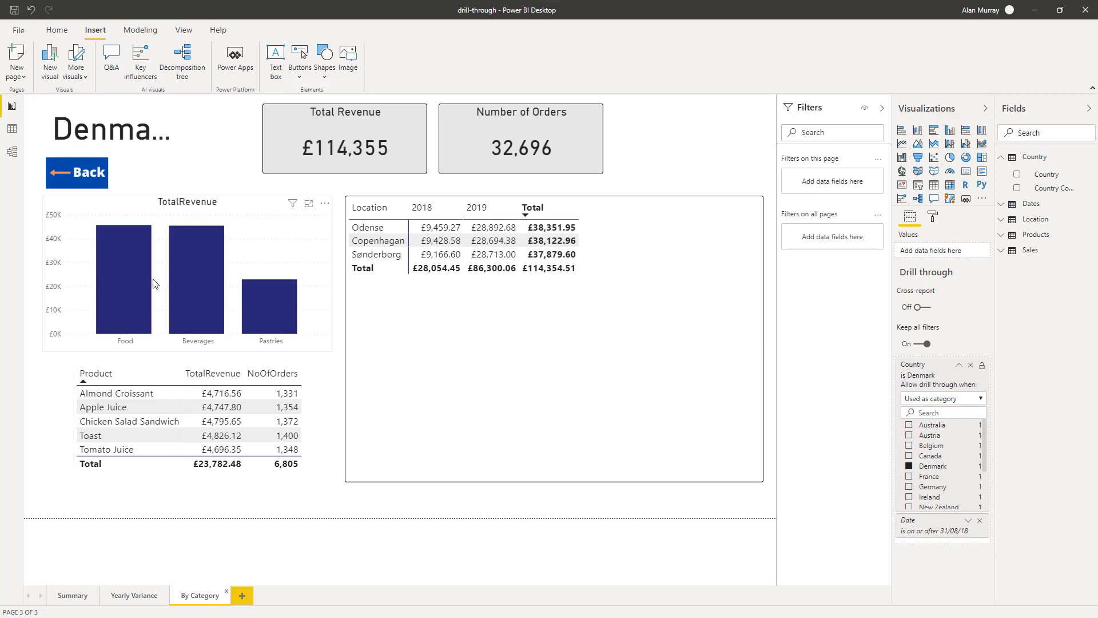
pyautogui.click(164, 125)
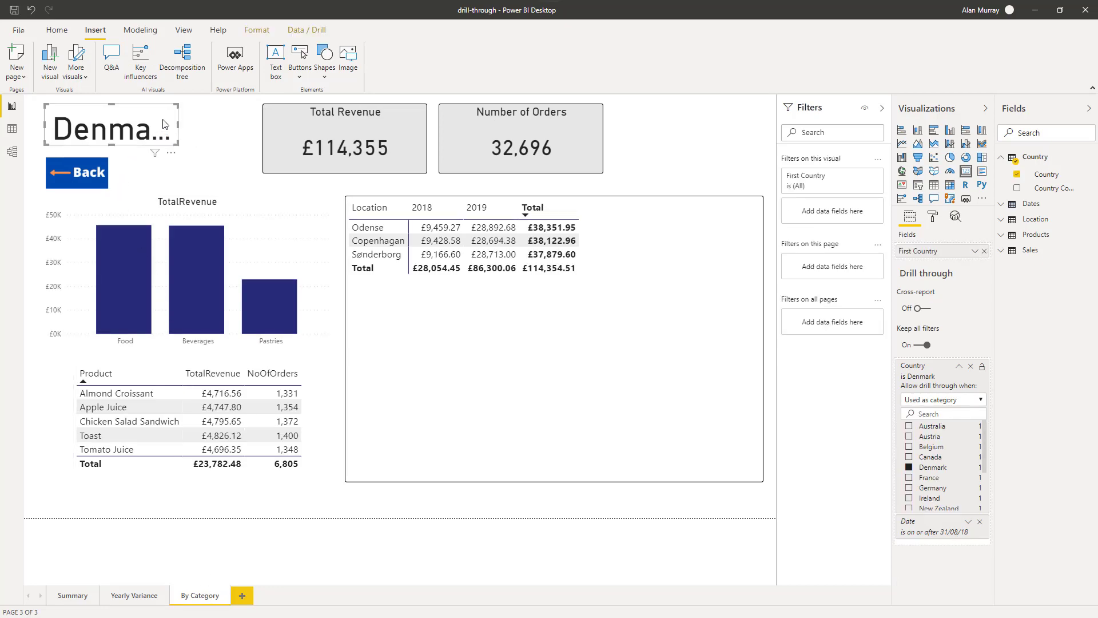
pyautogui.rightClick(164, 125)
pyautogui.moveTo(188, 139)
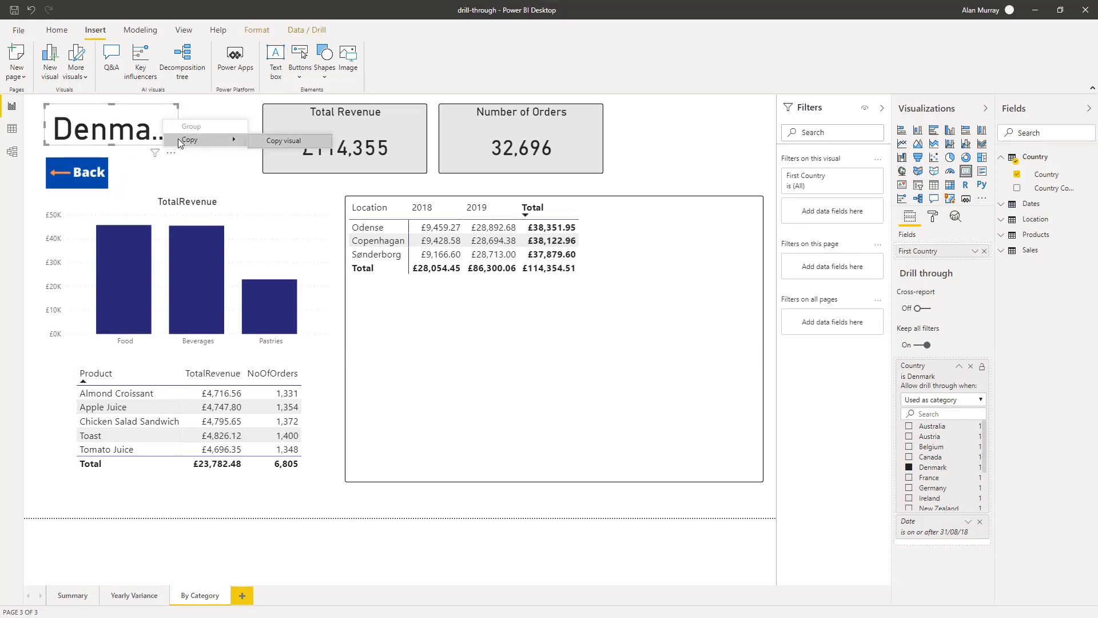
pyautogui.click(283, 140)
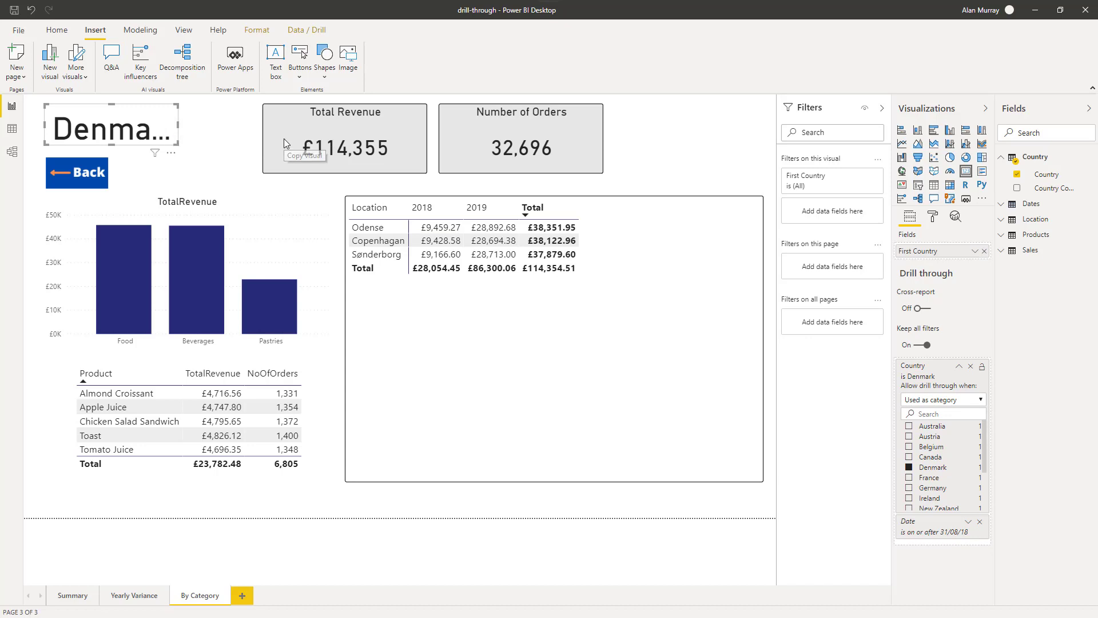
pyautogui.click(135, 595)
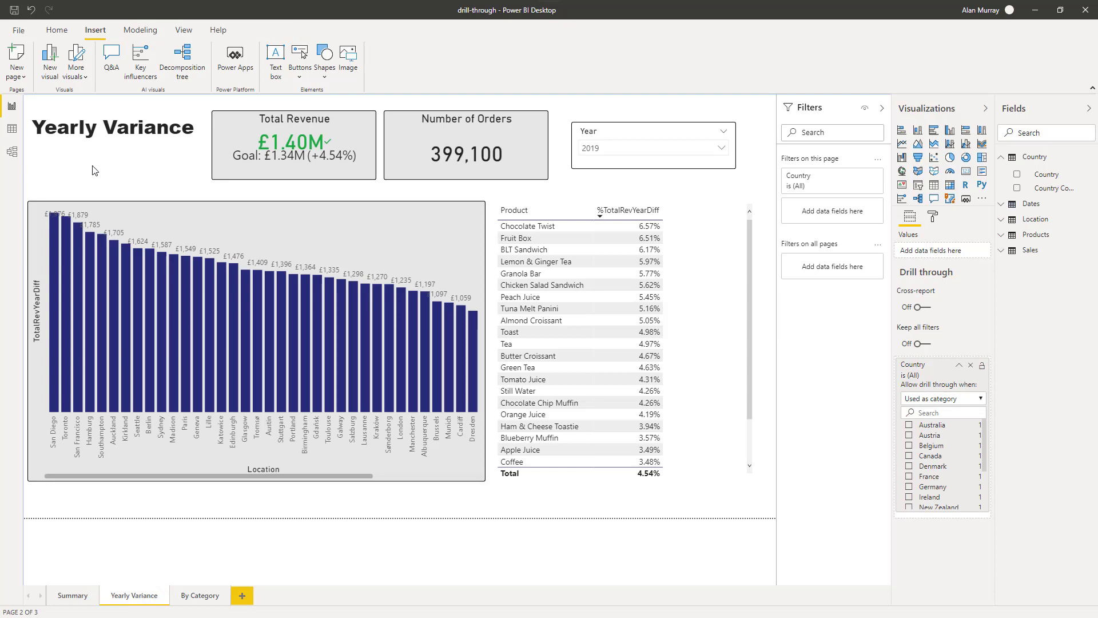
pyautogui.click(59, 34)
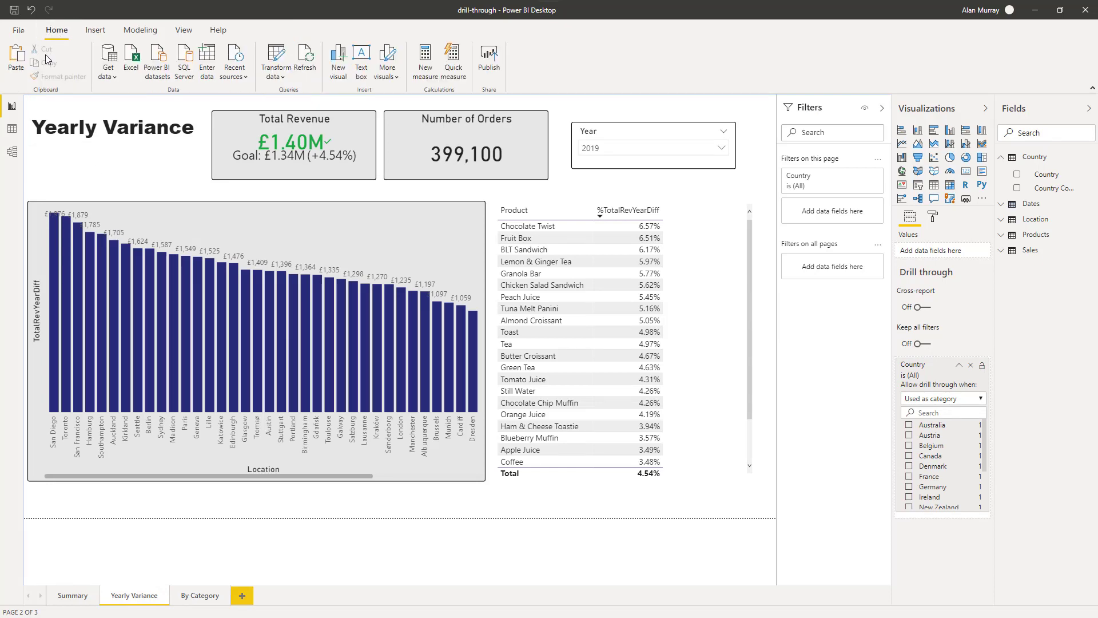
pyautogui.click(15, 57)
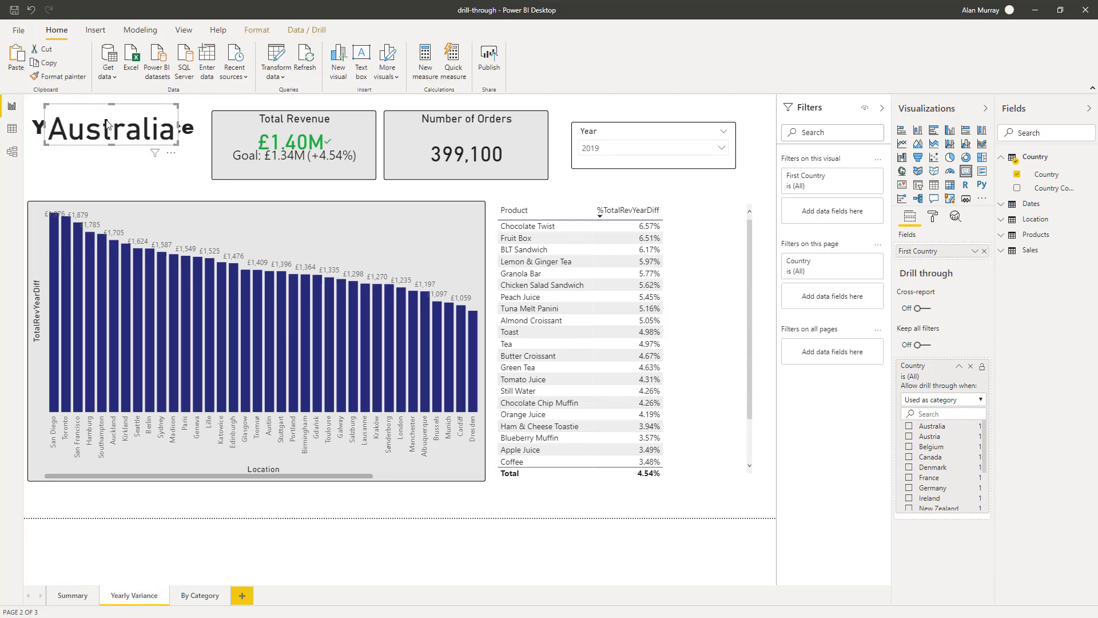
pyautogui.moveTo(108, 125); pyautogui.dragTo(109, 147)
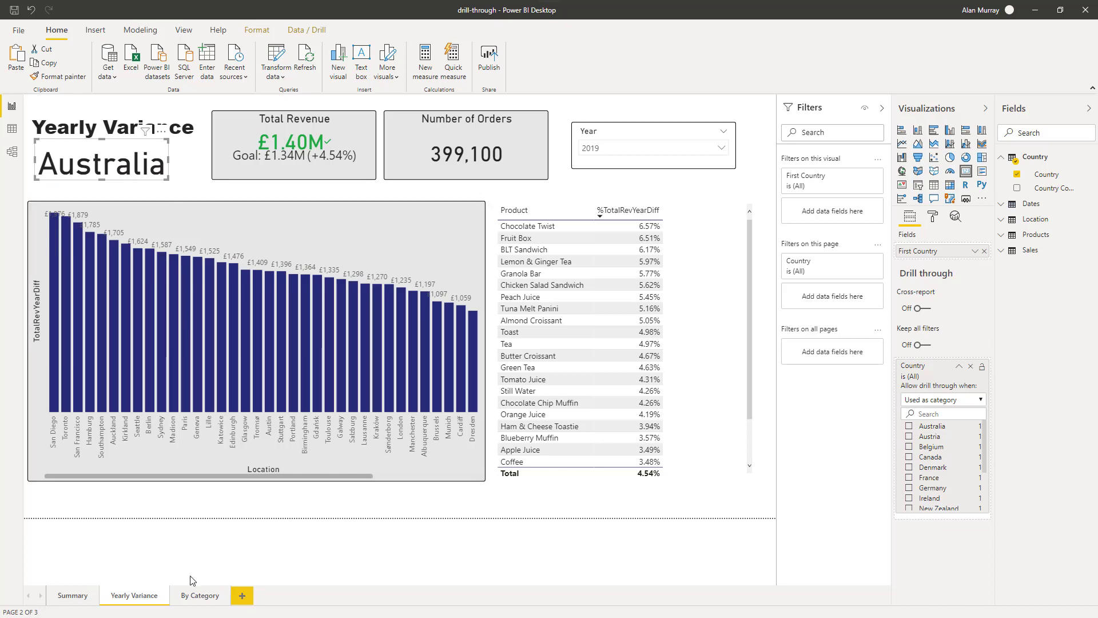
# Copy the Back image from the By Category page and paste it onto the Yearly Variance page.
pyautogui.click(190, 603)
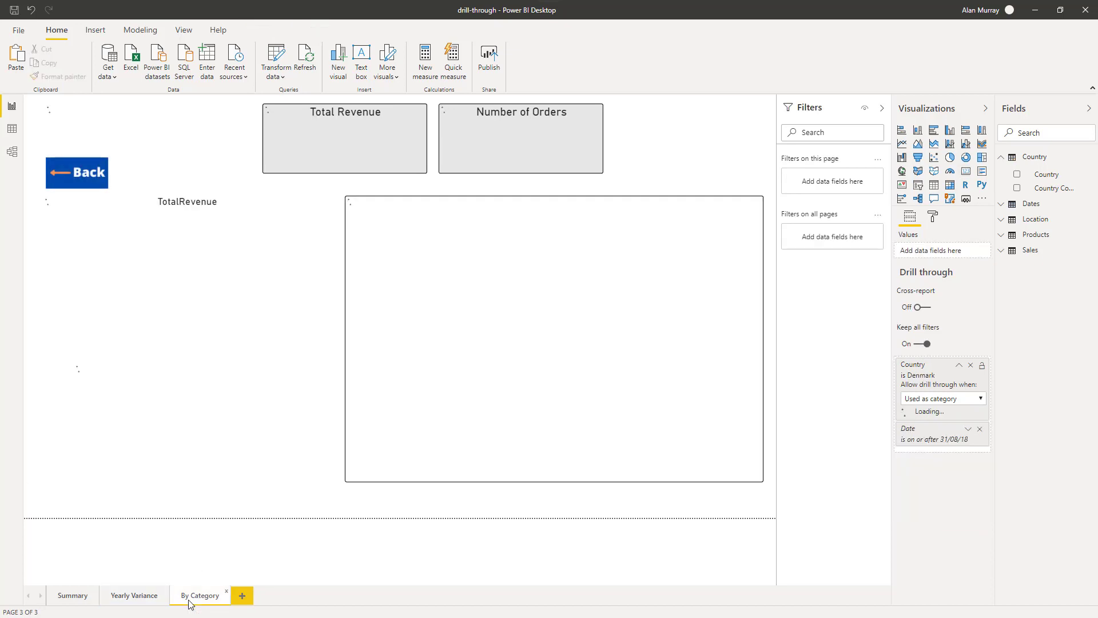
pyautogui.click(100, 168)
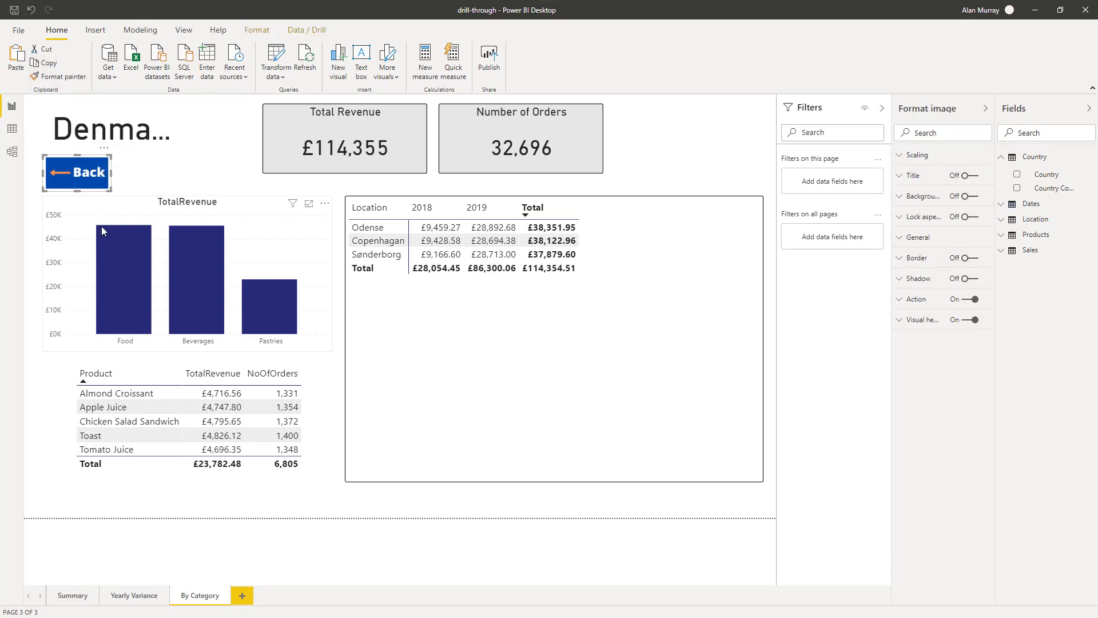
pyautogui.click(76, 600)
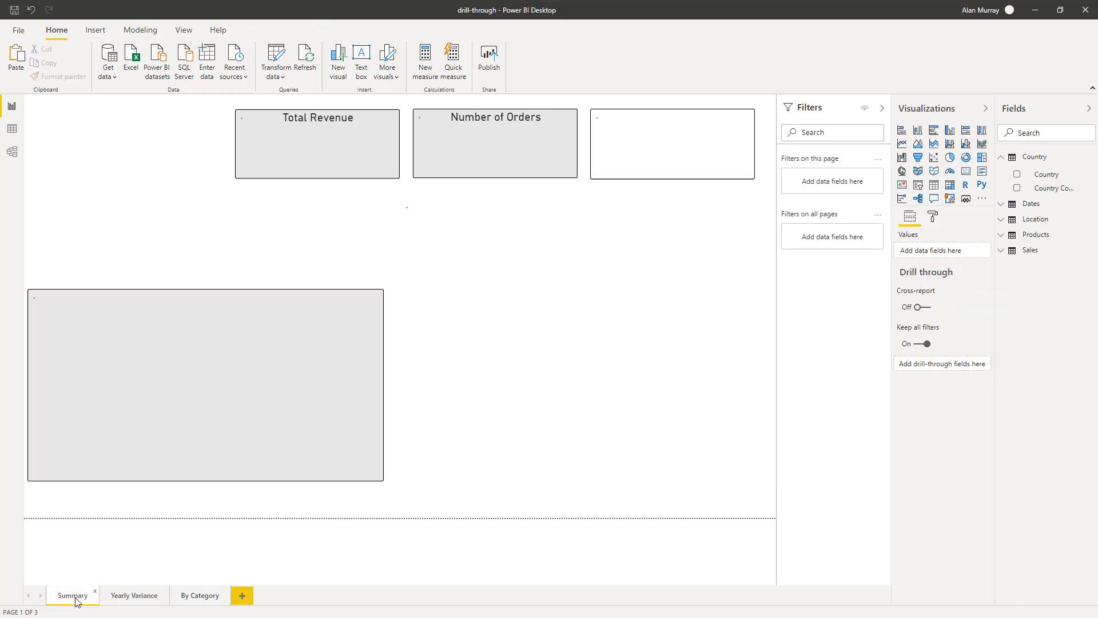
pyautogui.click(133, 599)
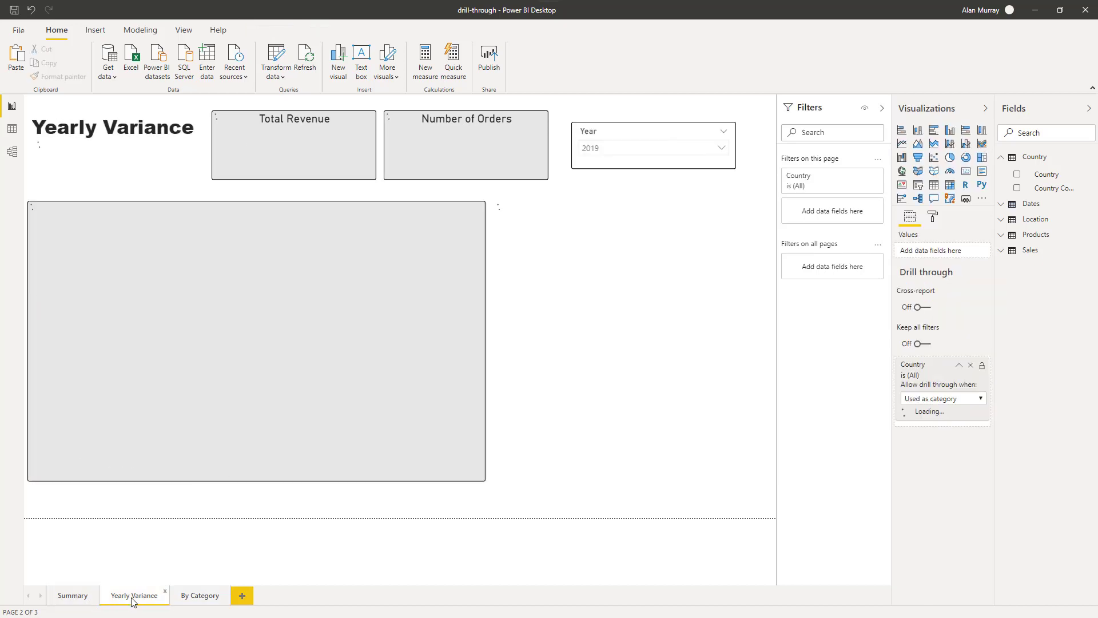
pyautogui.click(15, 55)
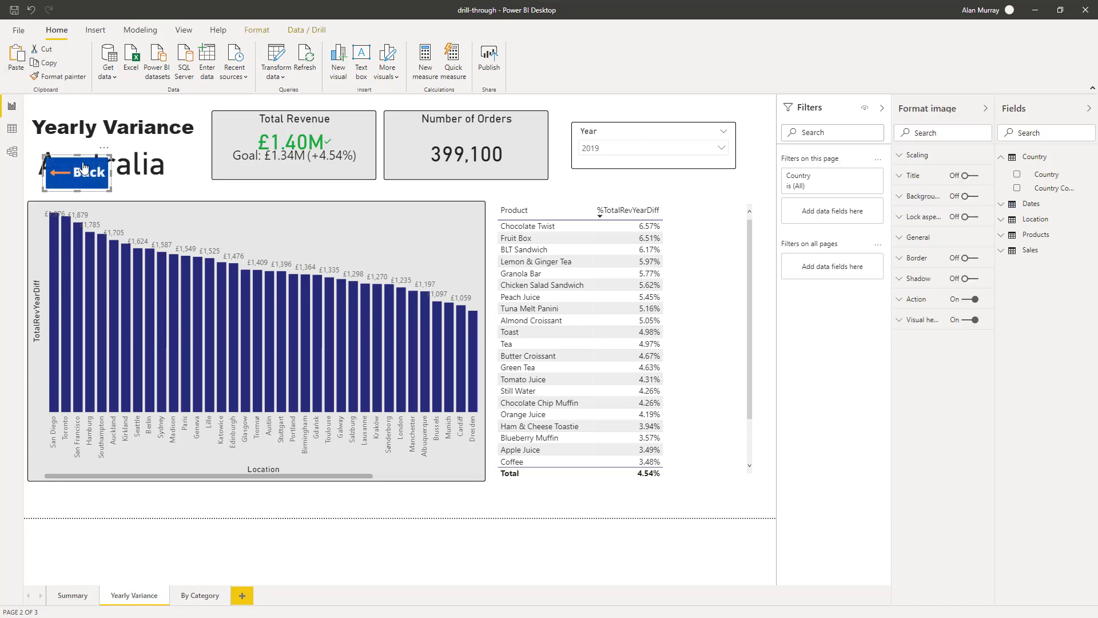
# Narrow the country card on Yearly Variance and position the Back image beside it, beneath the page title.
pyautogui.moveTo(105, 167); pyautogui.dragTo(225, 182)
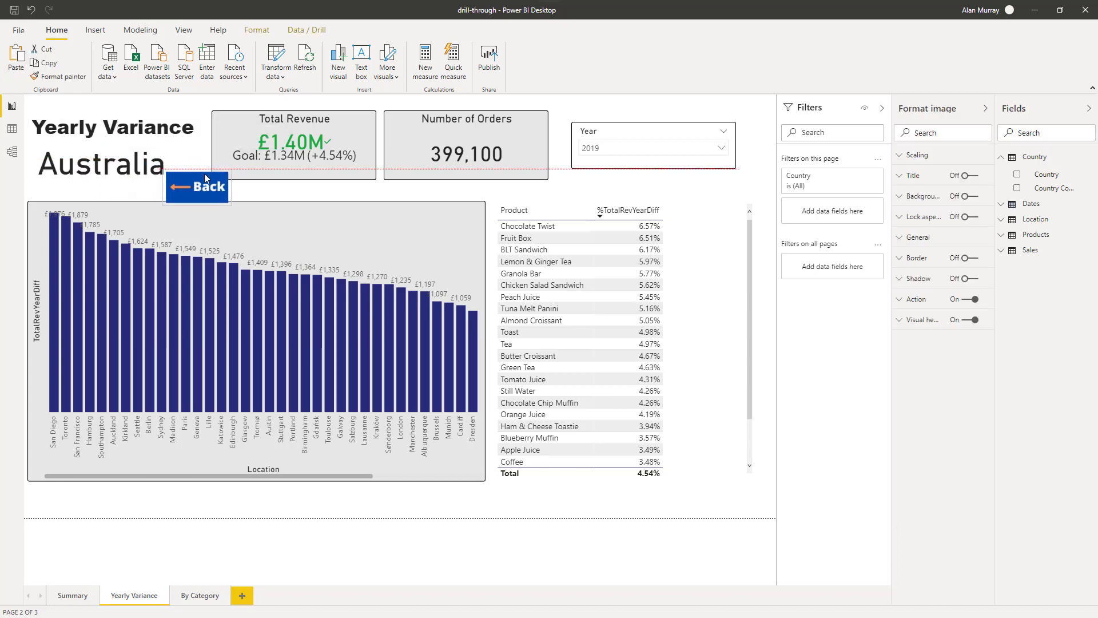
pyautogui.click(164, 162)
pyautogui.moveTo(163, 162); pyautogui.dragTo(142, 155)
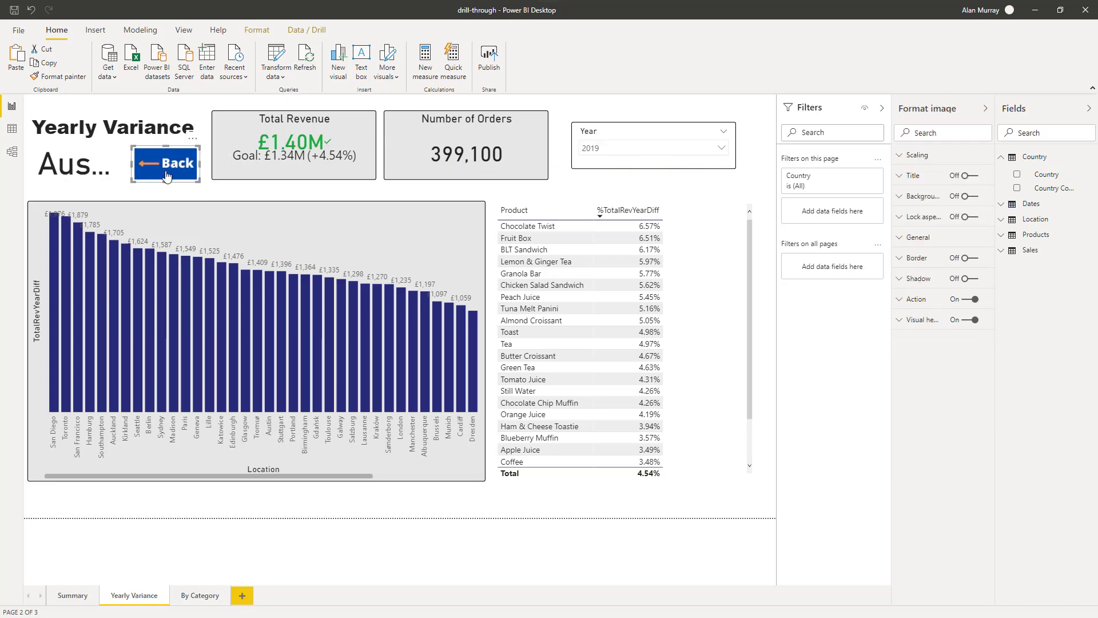
pyautogui.click(219, 196)
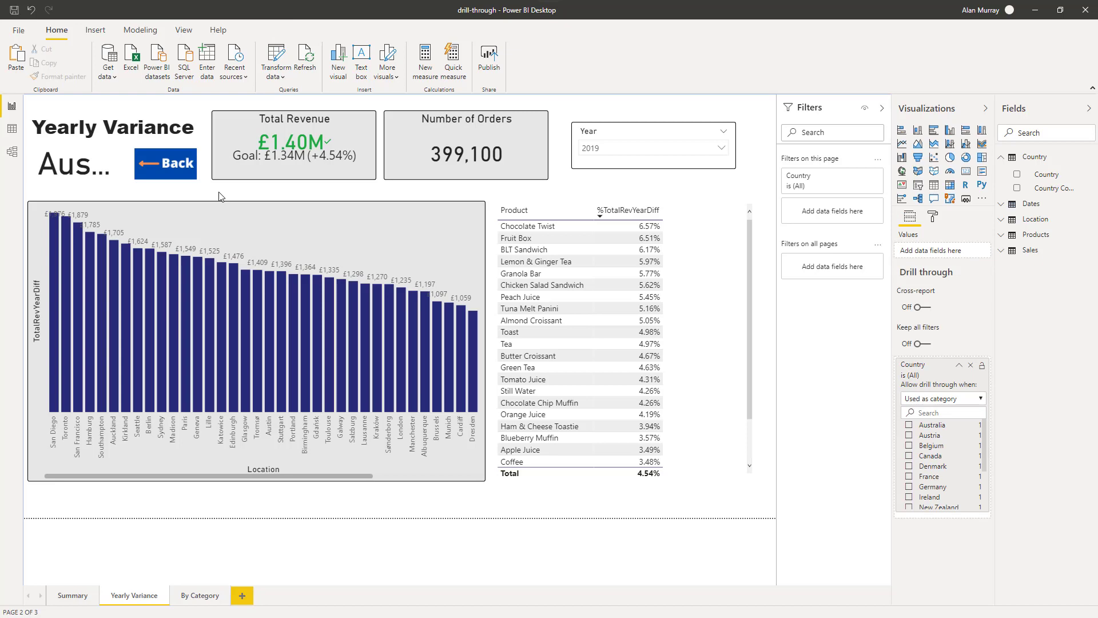
# Test the drill-through from France on the Summary page's map to the Yearly Variance page.
pyautogui.click(74, 595)
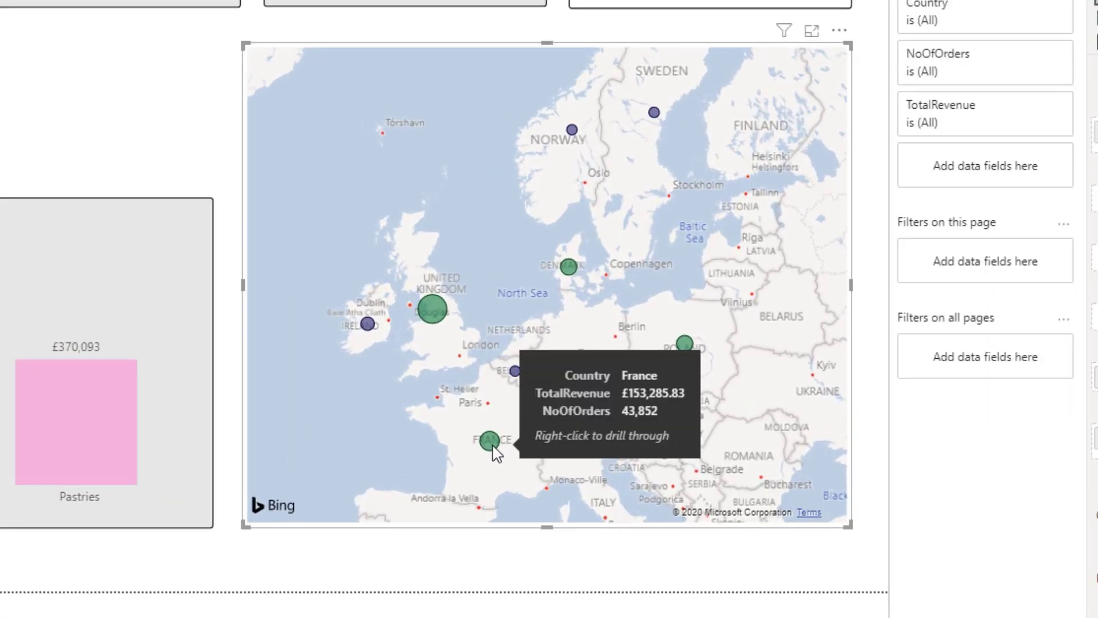
pyautogui.rightClick(546, 433)
pyautogui.moveTo(555, 548)
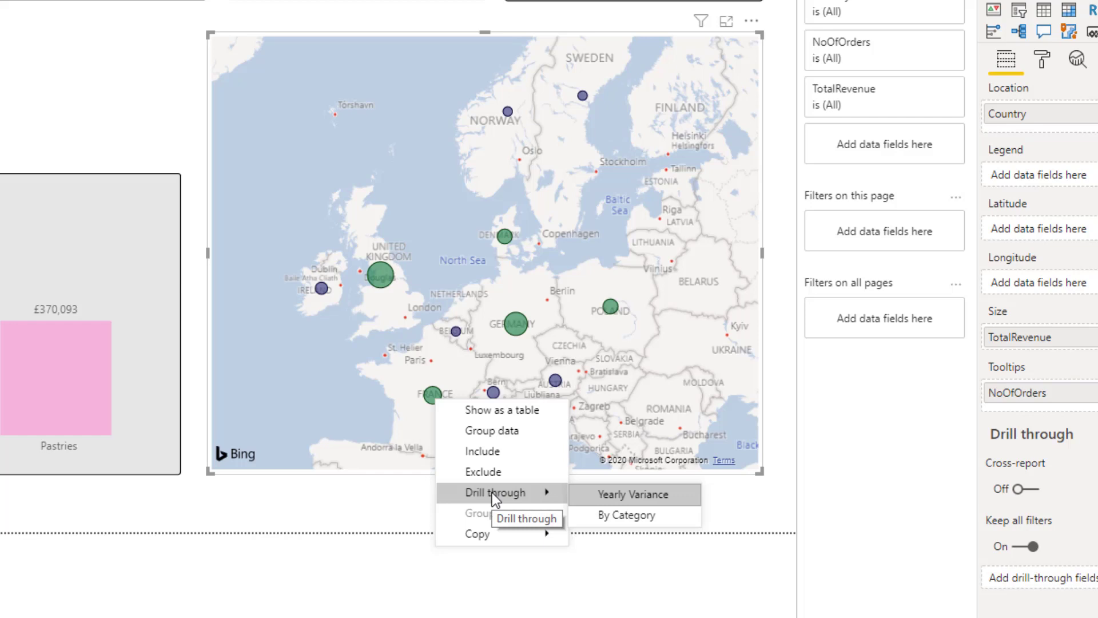
pyautogui.click(623, 495)
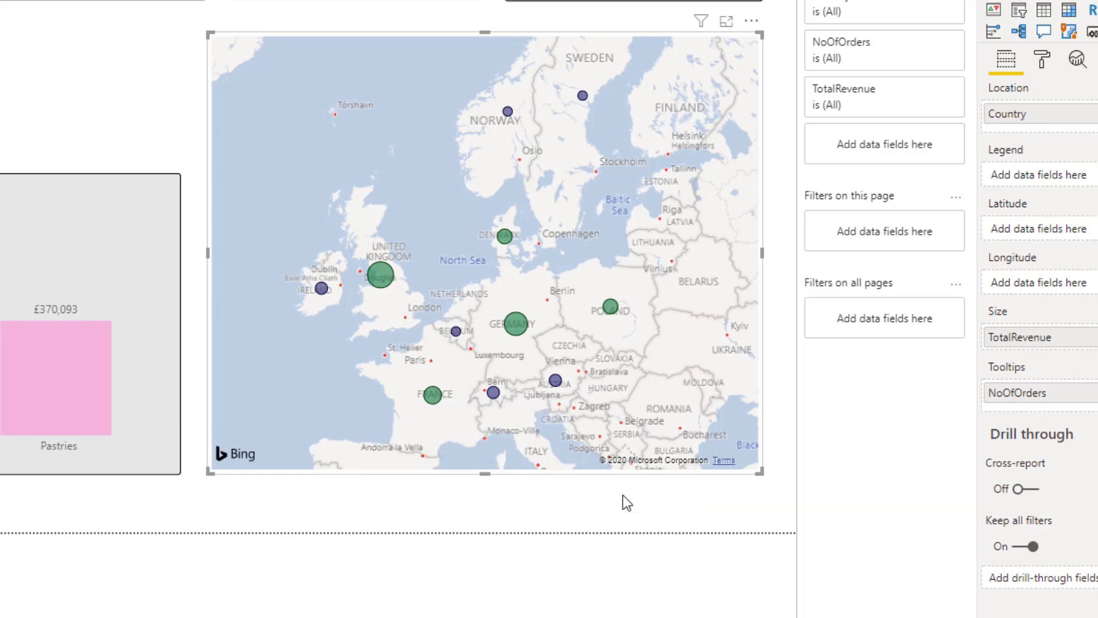